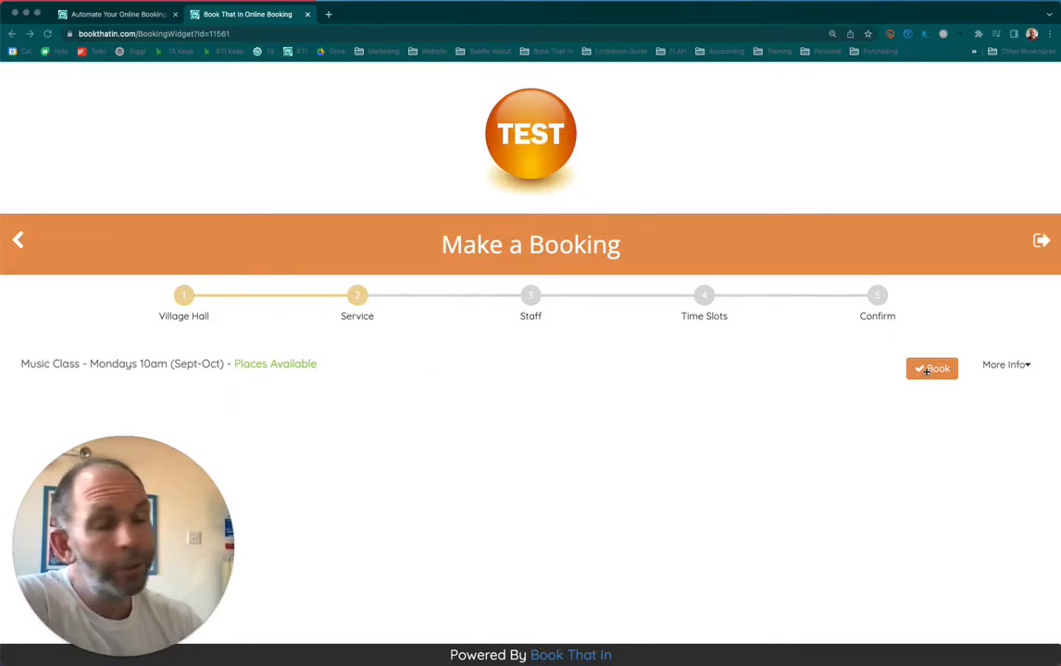
- Start a booking for the Music Class - Mondays 10am (Sept-Oct) block and review the price bands offered to customers
left_click(884, 372)
left_click(933, 368)
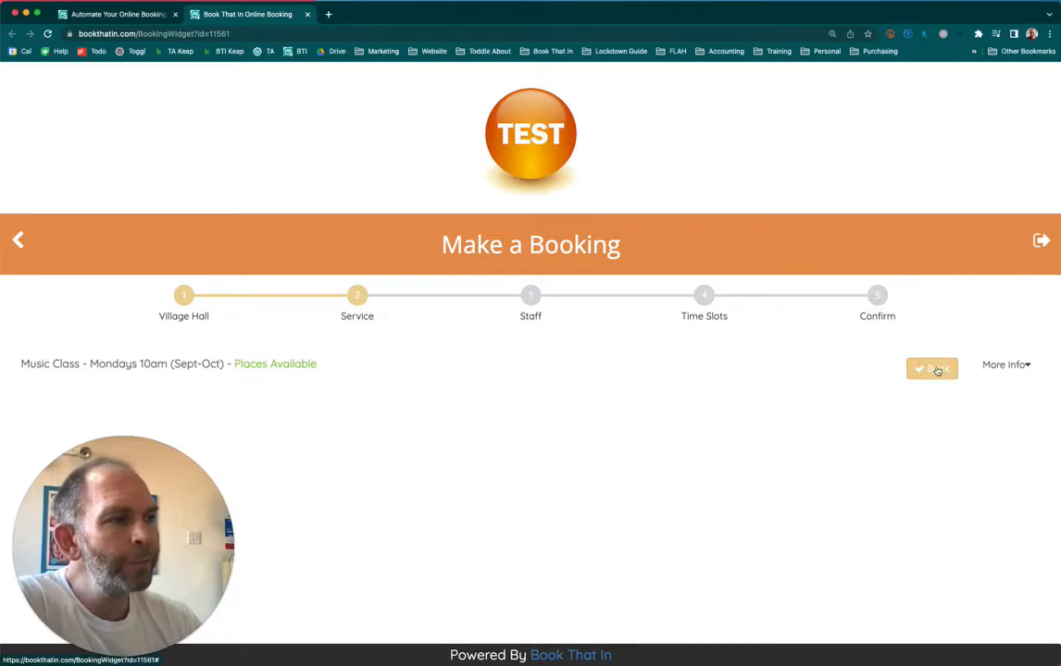
left_click_drag(107, 515, 125, 124)
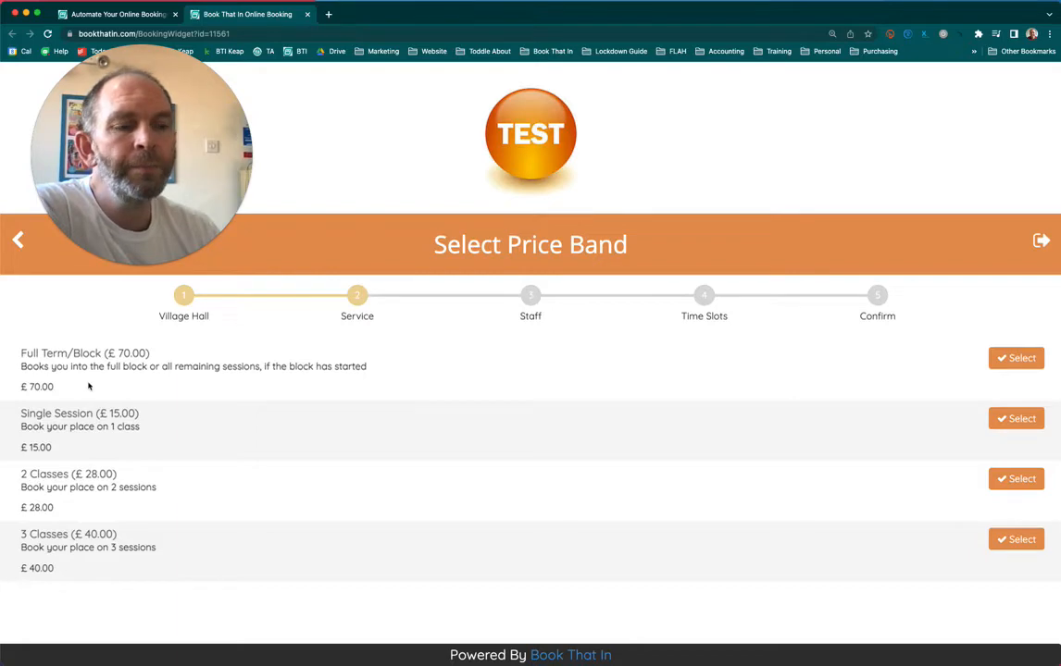
left_click_drag(177, 144, 148, 526)
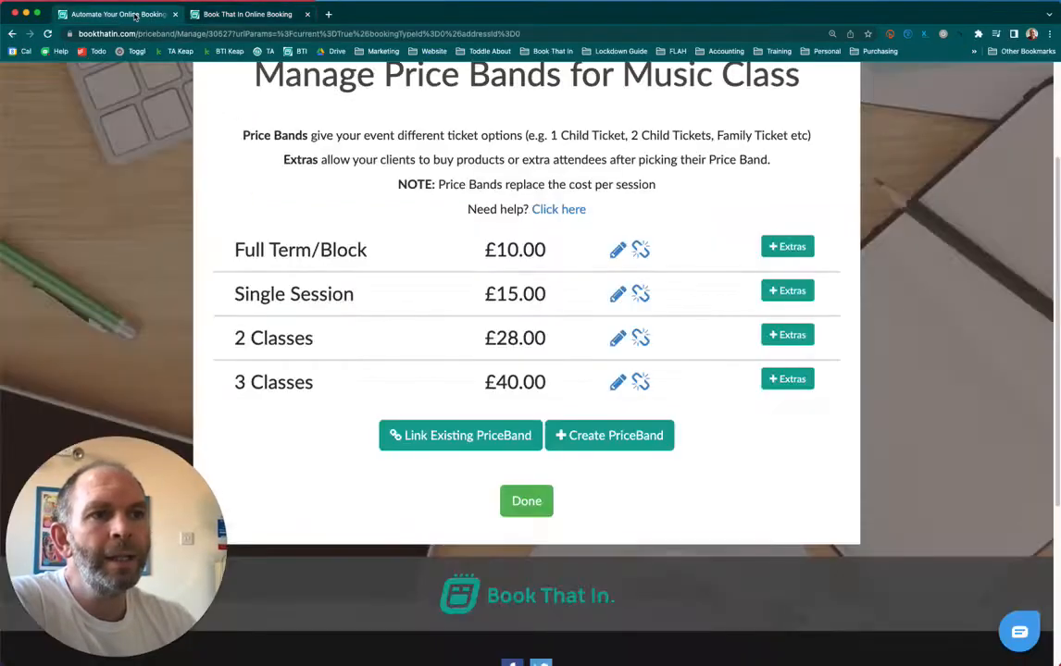
- Open the price bands of the Music Class at Village Hall from the business group overview
left_click(126, 16)
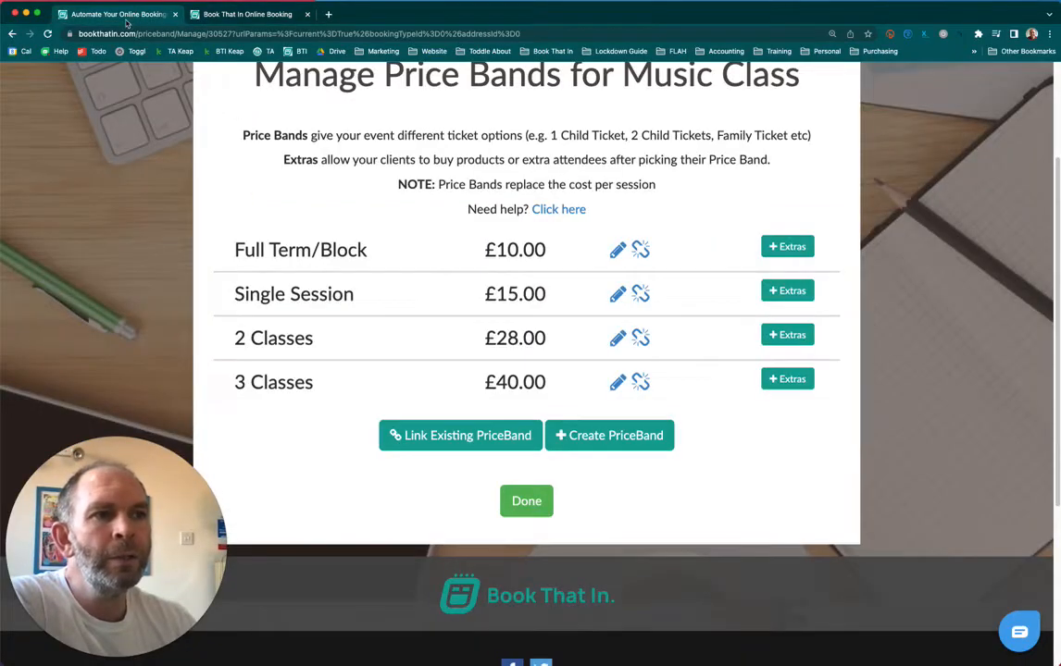
scroll(370, 185, "up", 3)
left_click(291, 93)
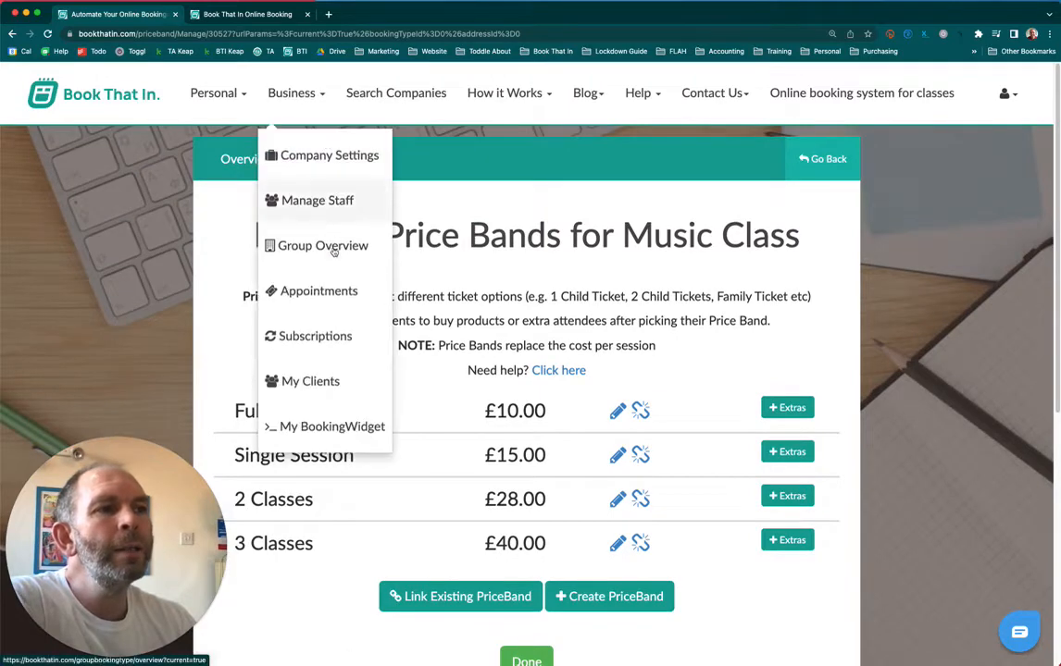
left_click(332, 248)
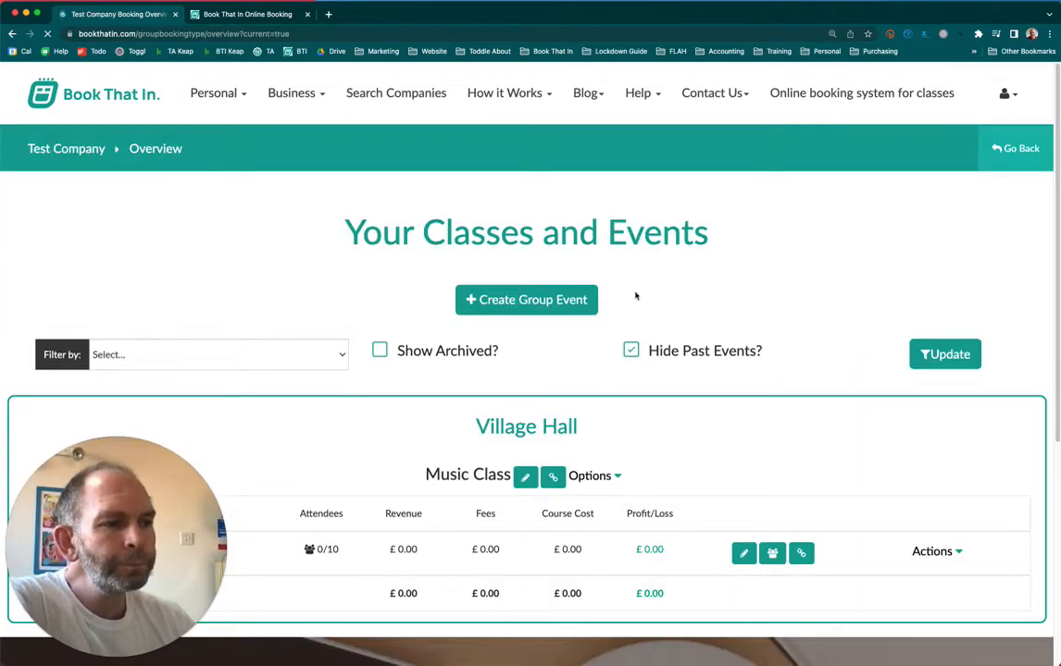
scroll(635, 296, "down", 5)
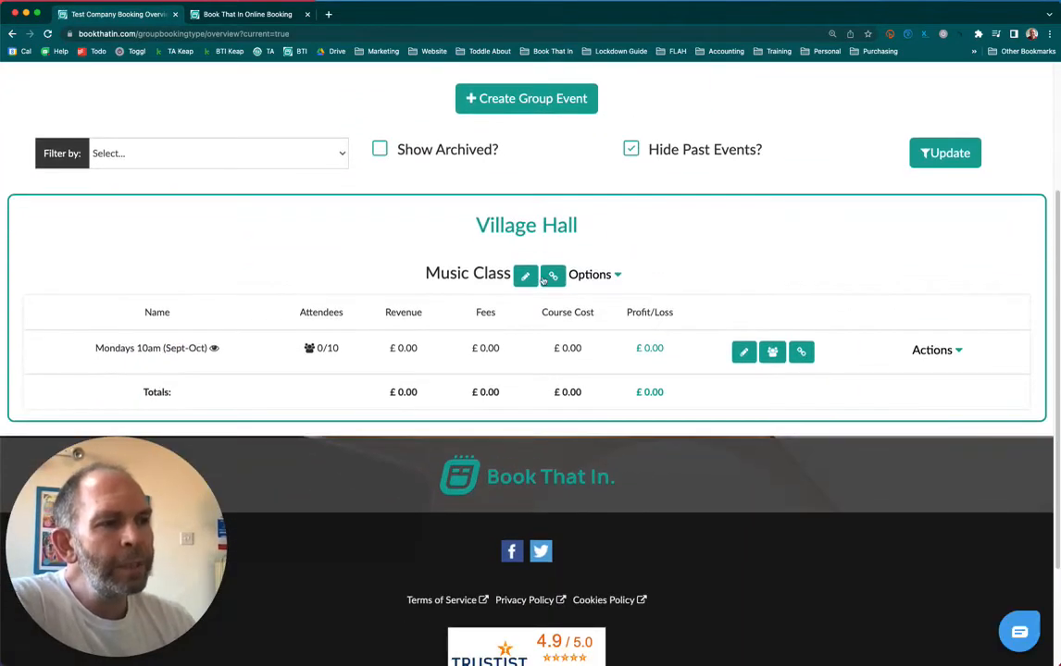
left_click(613, 275)
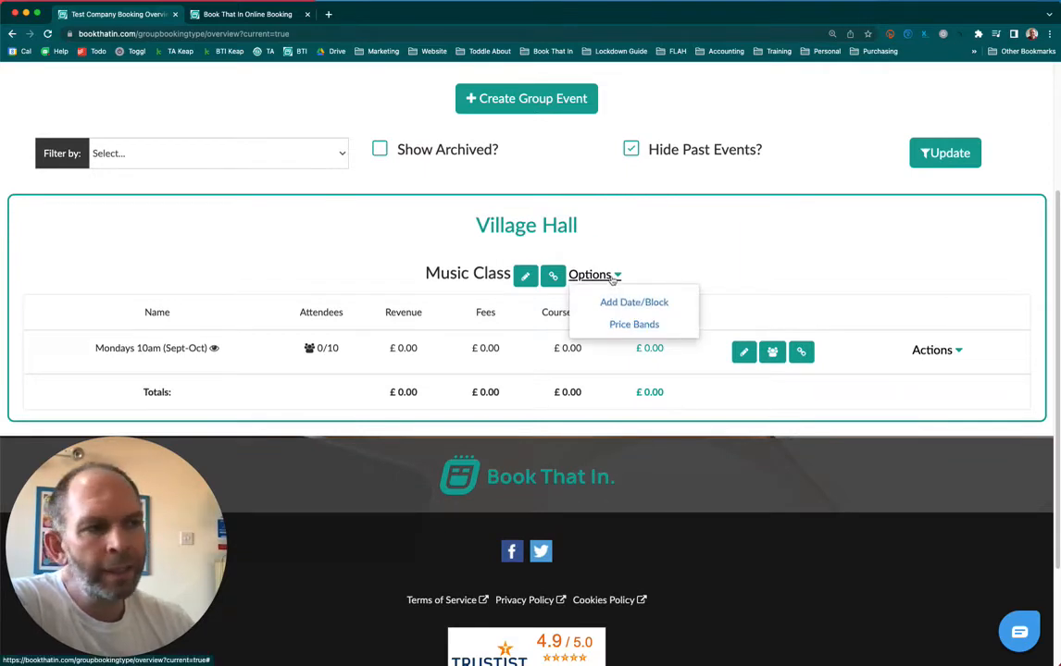
left_click(634, 324)
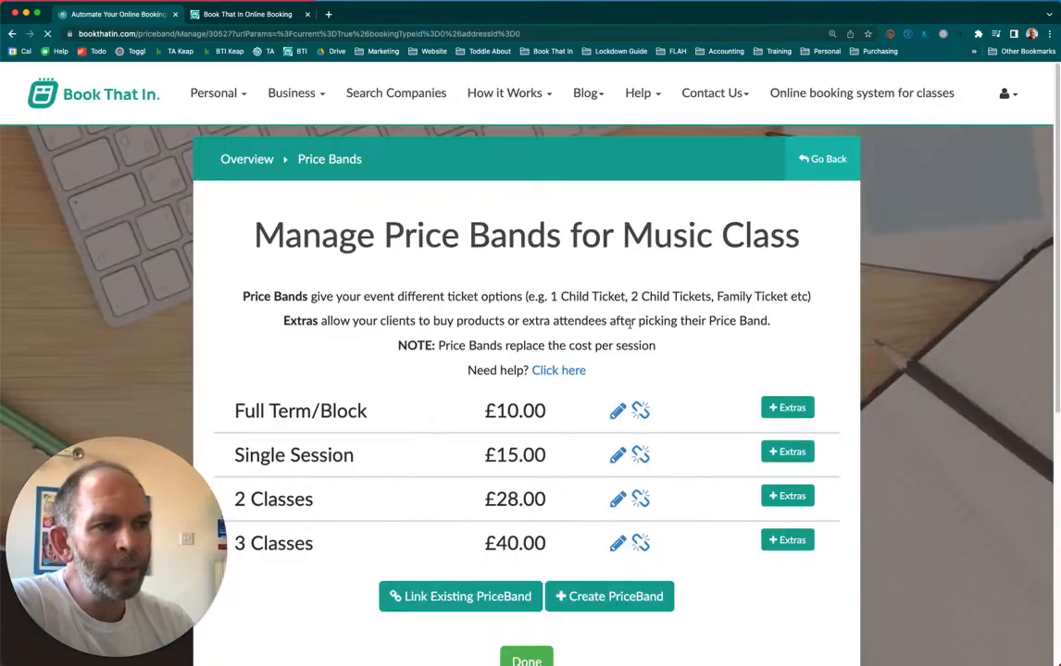
left_click_drag(180, 485, 171, 484)
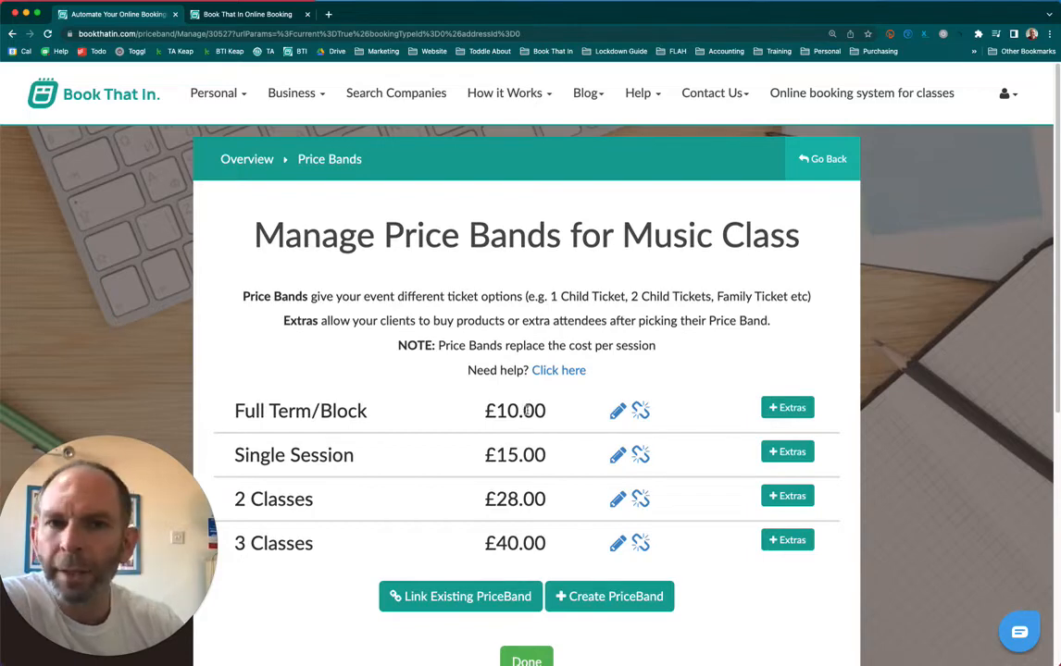
- Create a new extra for the Full Term/Block price band named "Sibling - Full Block" with the description "Add siblings to your booking"
left_click(790, 408)
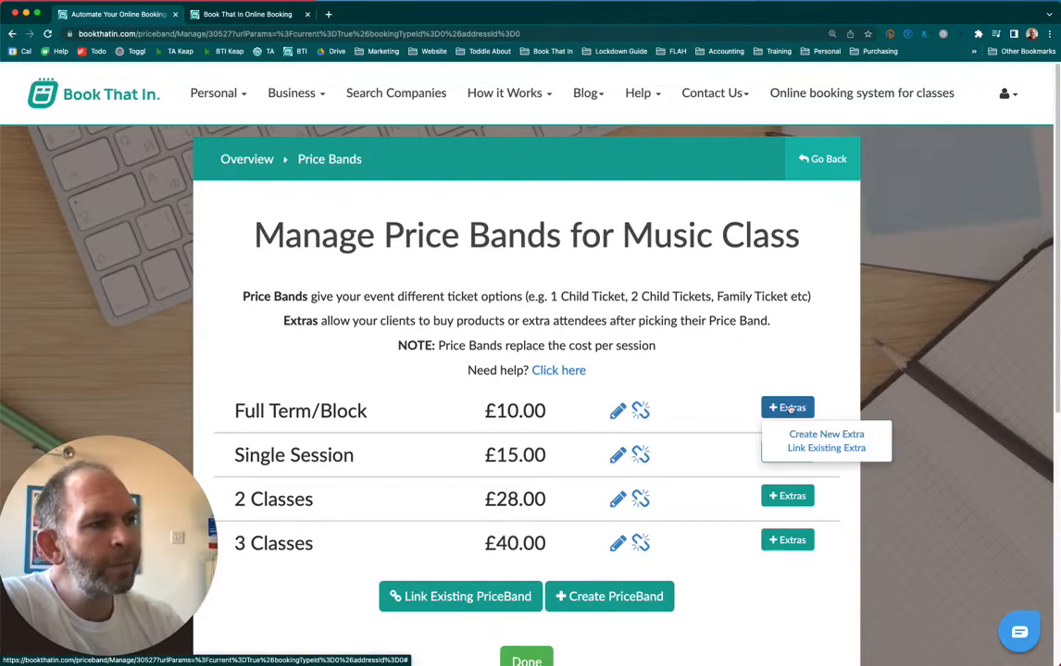
left_click(818, 434)
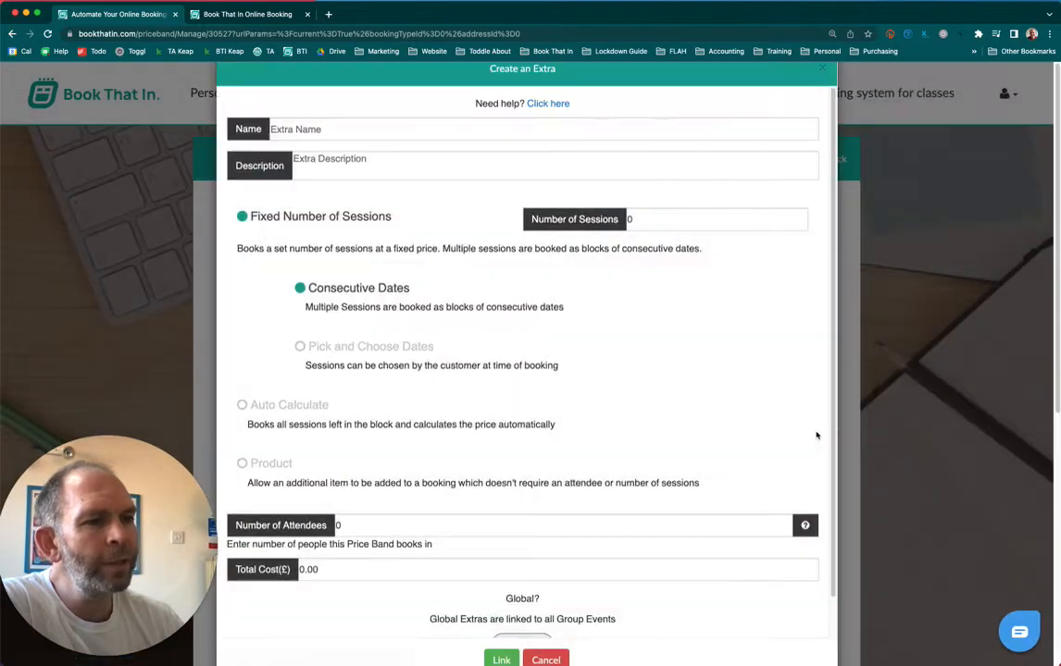
scroll(796, 407, "down", 1)
left_click(303, 88)
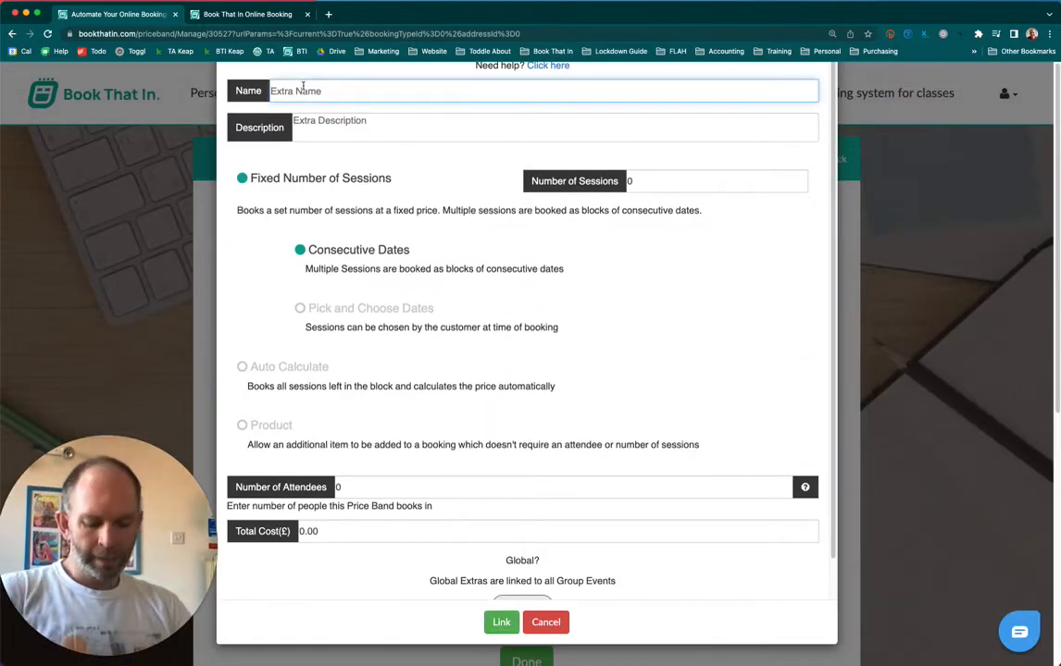
type("Sibling - Full")
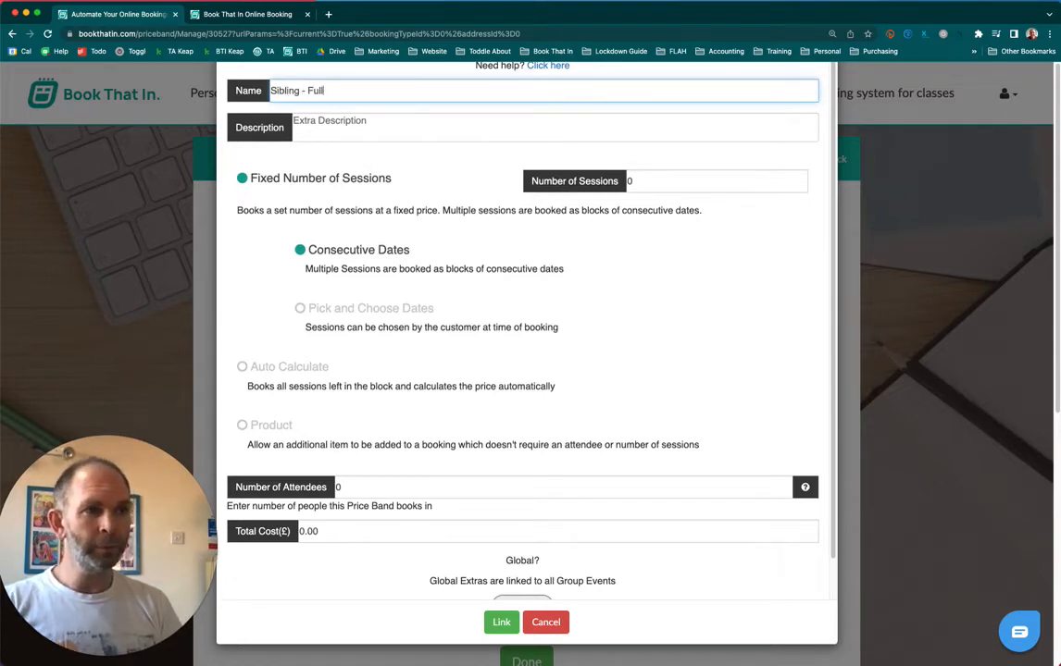
type("Bloc")
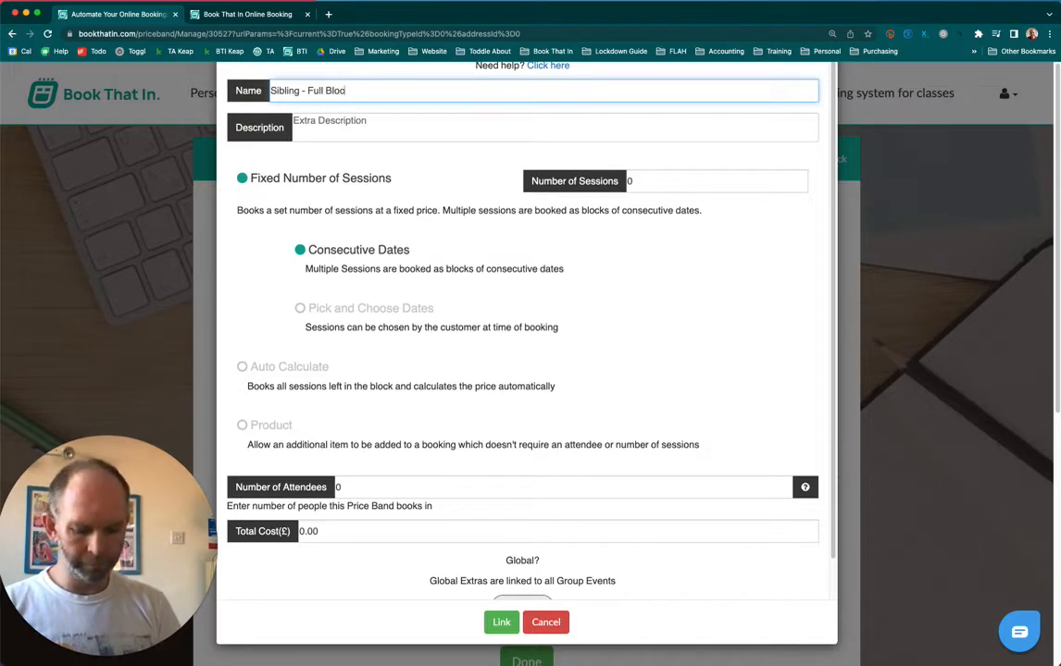
type("k")
key("Tab")
type("Add ")
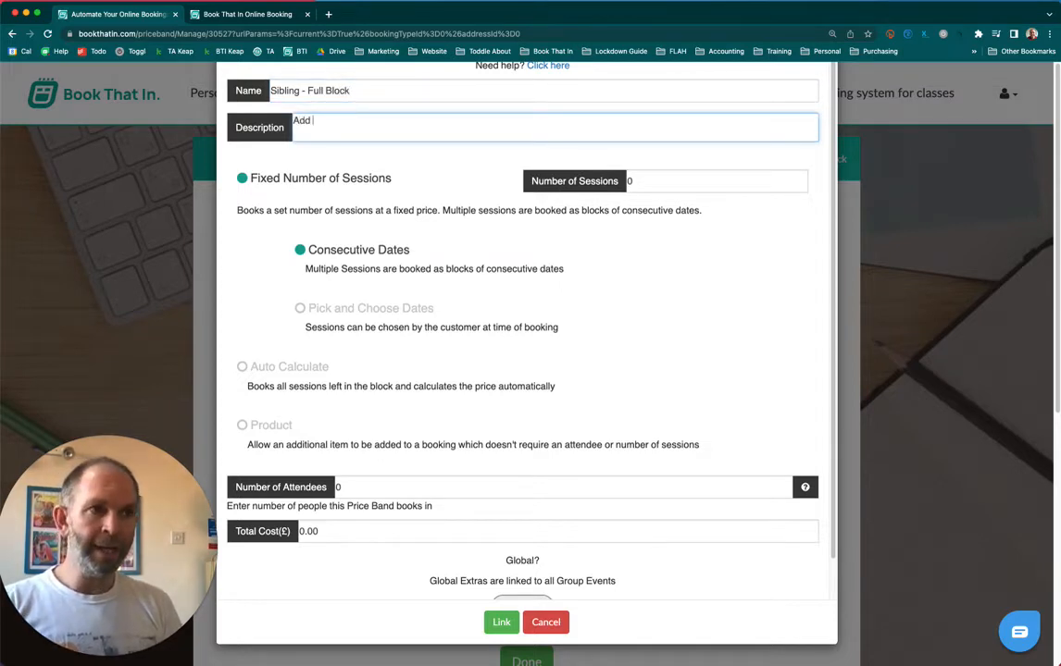
type("siblings to your booking")
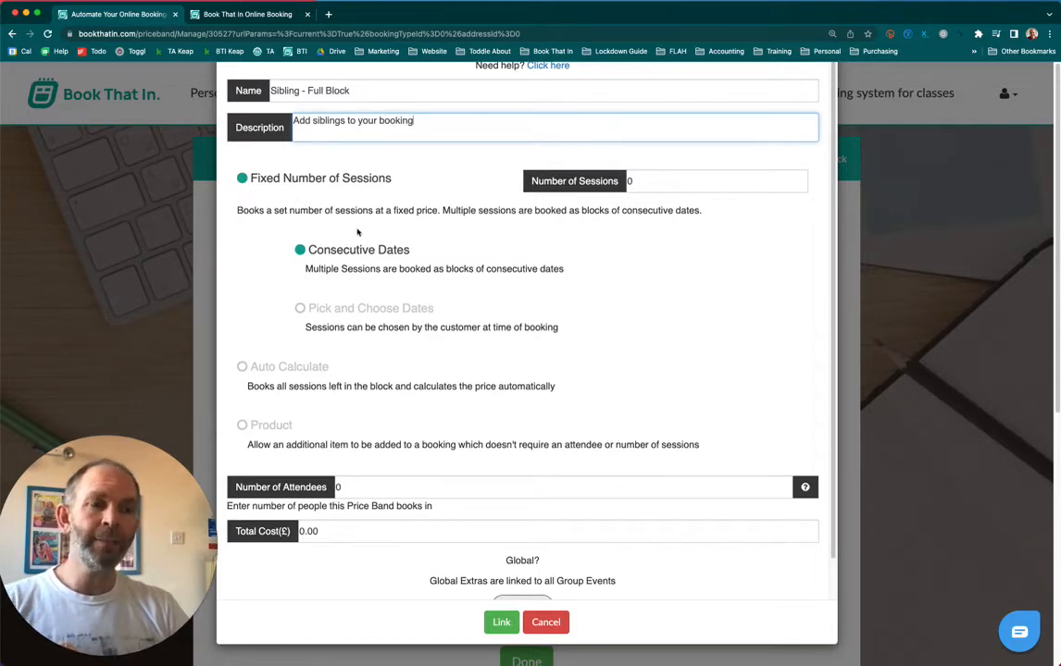
- Set the sibling extra to Auto Calculate with 1 attendee at £5 per session, and link it to the price band
left_click(242, 367)
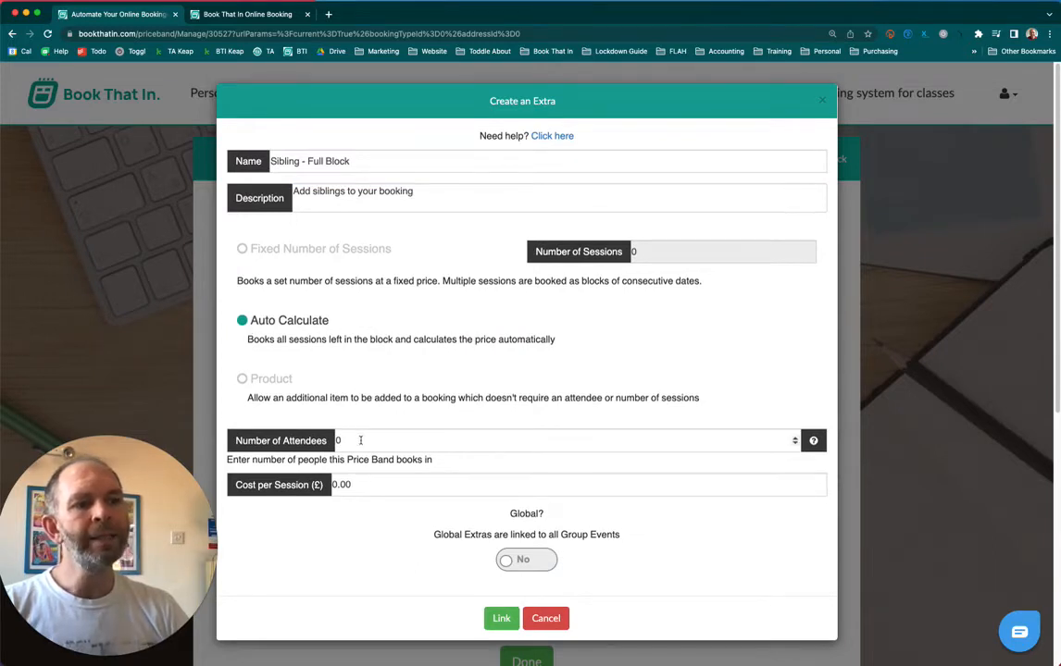
left_click_drag(361, 440, 330, 441)
type("1")
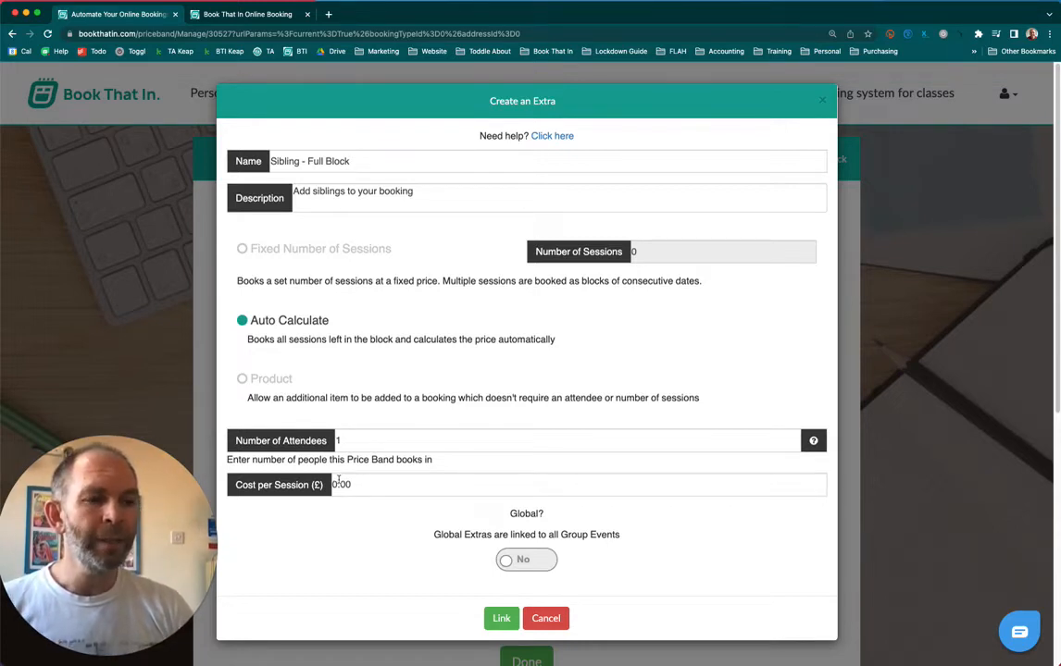
left_click(387, 484)
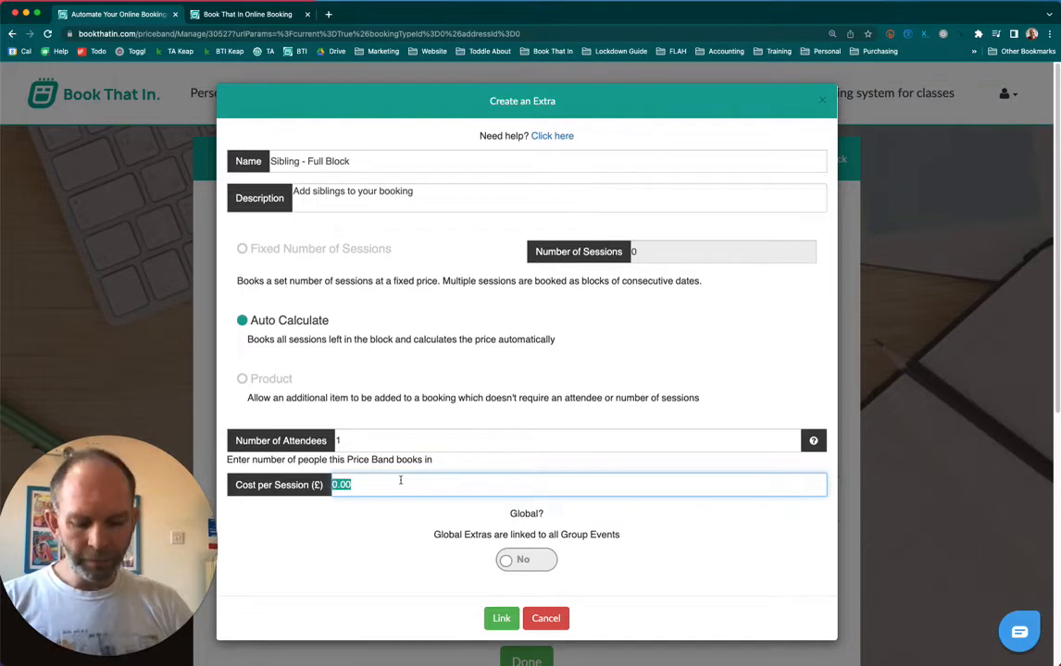
type("5")
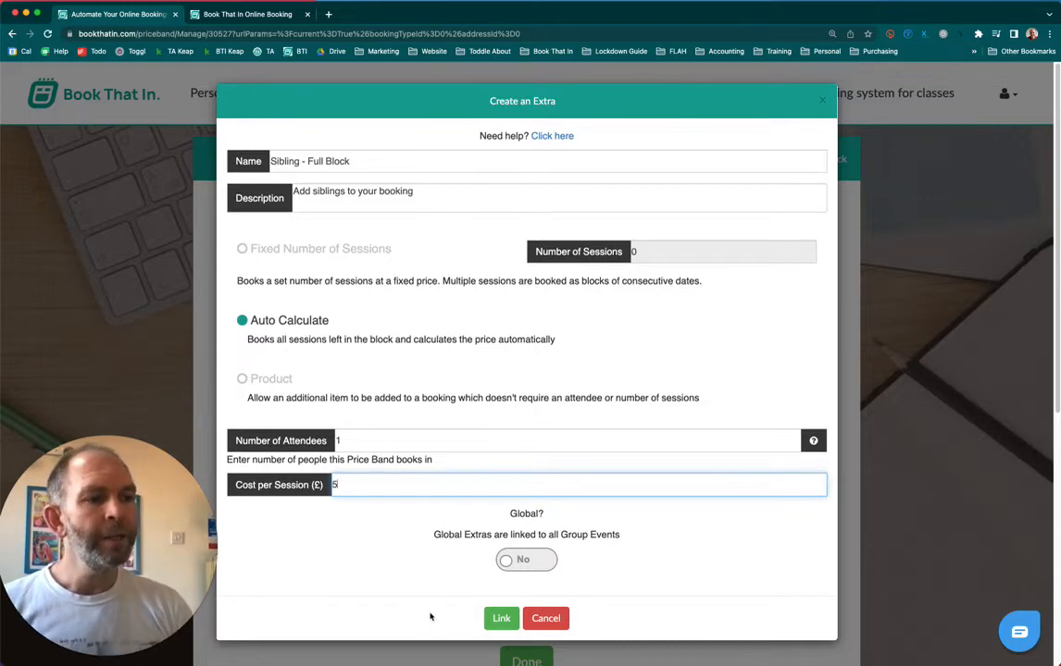
left_click(501, 618)
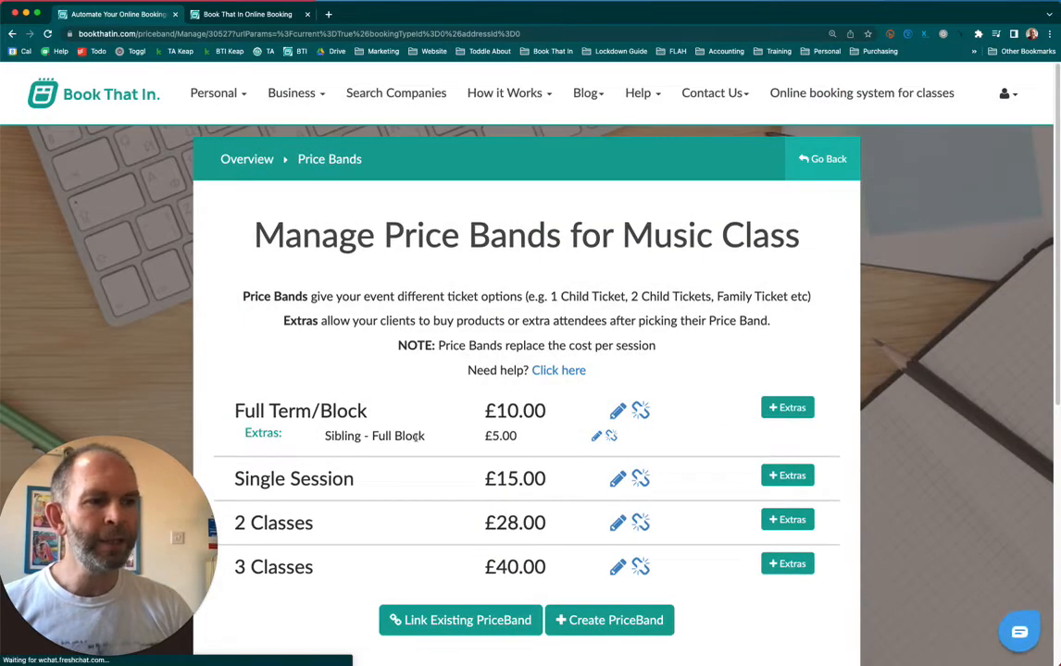
- Reload the booking widget, book the Music Class with the Full Term/Block price band, and check the sibling extra's price
left_click(118, 15)
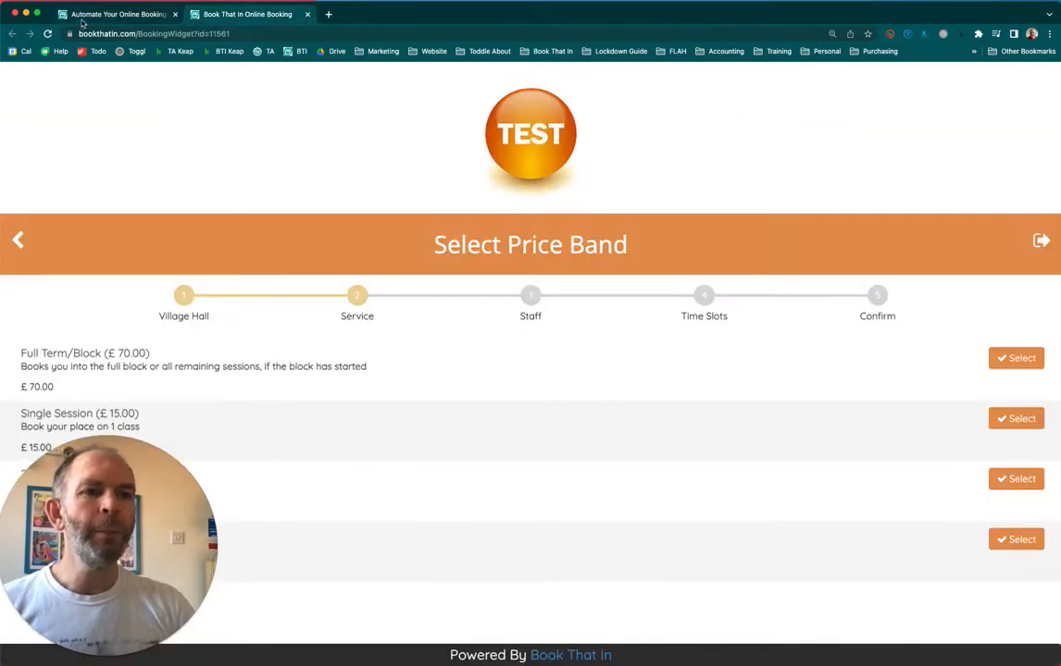
left_click(48, 34)
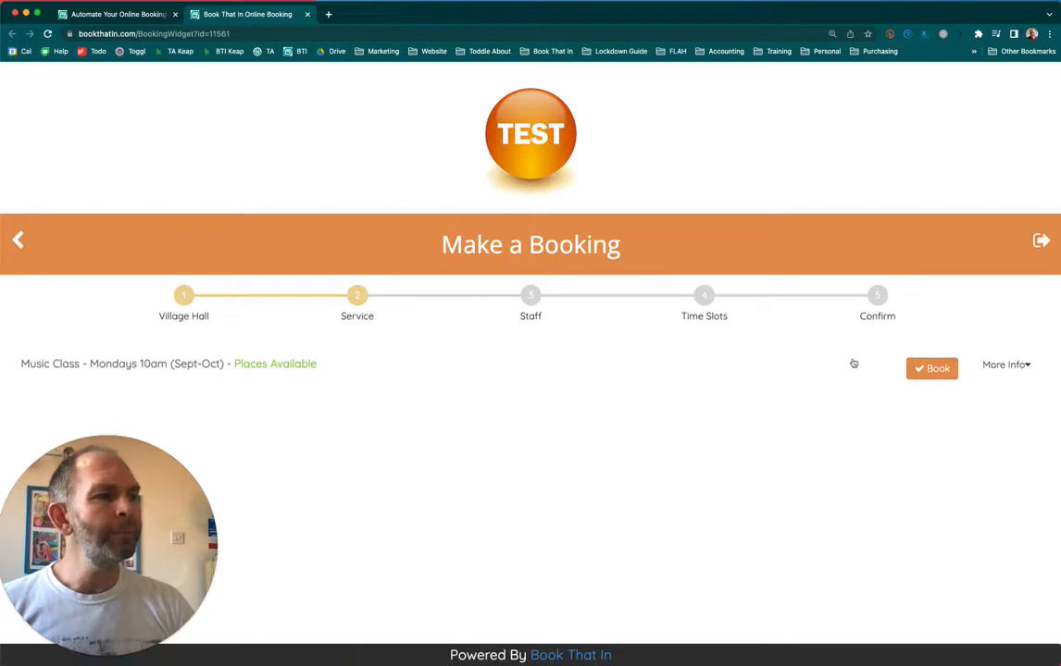
left_click(921, 368)
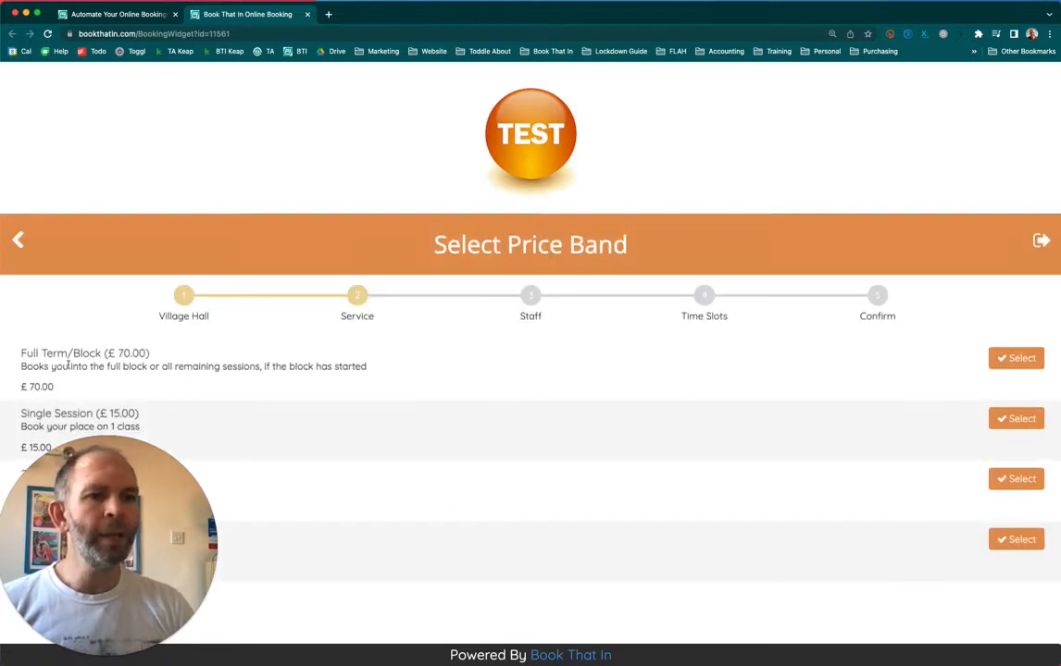
left_click(1007, 366)
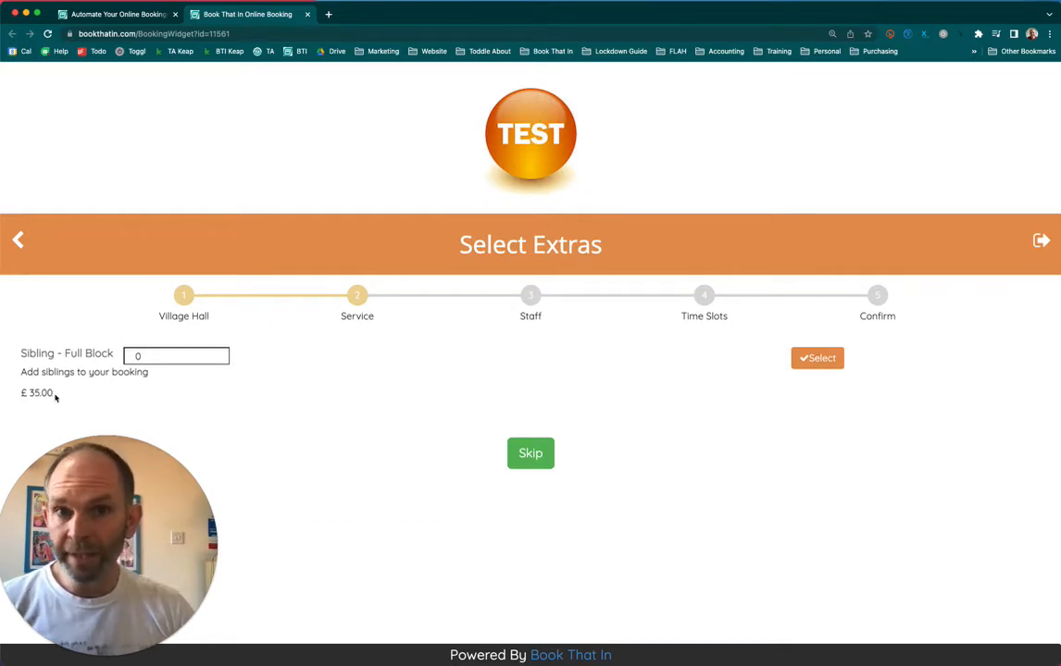
left_click_drag(53, 392, 28, 393)
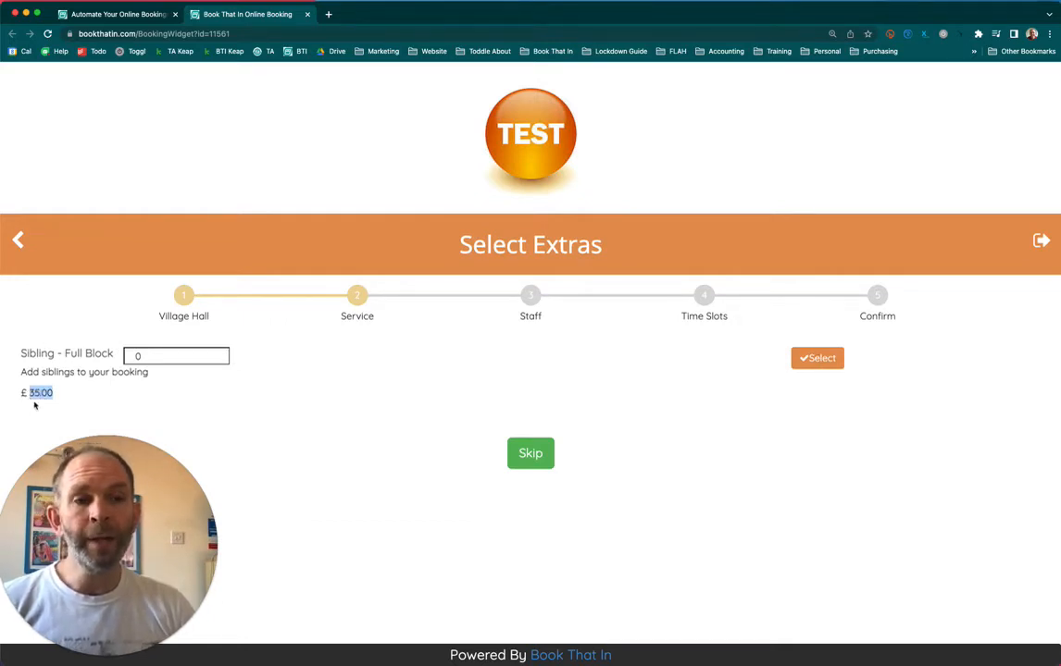
left_click(44, 402)
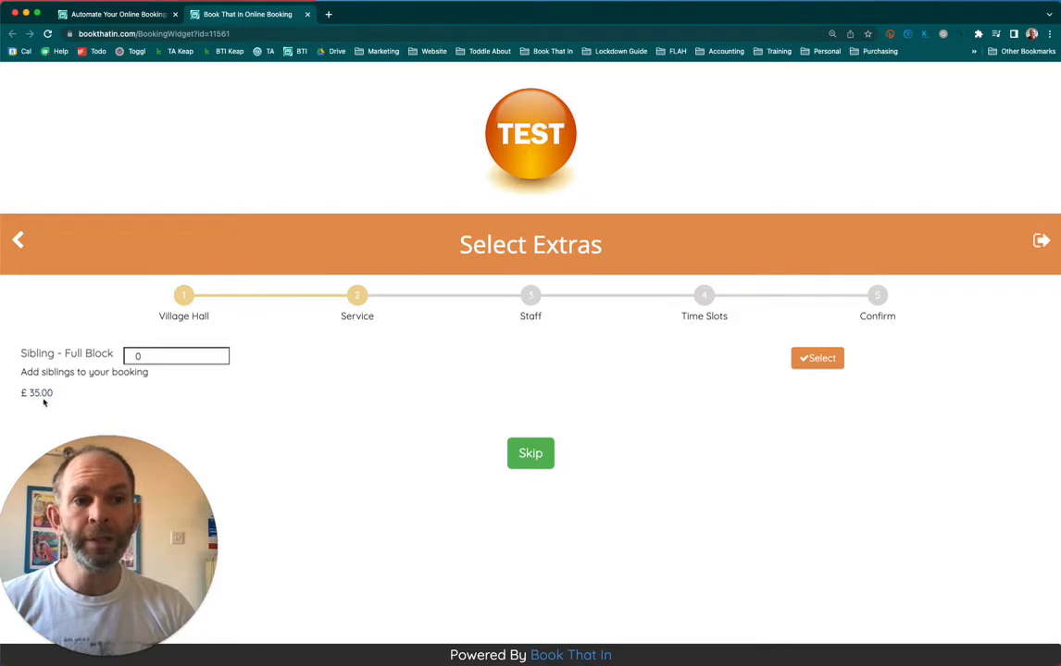
- Try a quantity of 2 for the Sibling - Full Block extra, and reload the booking widget to abandon the test booking
double_click(167, 356)
type("2")
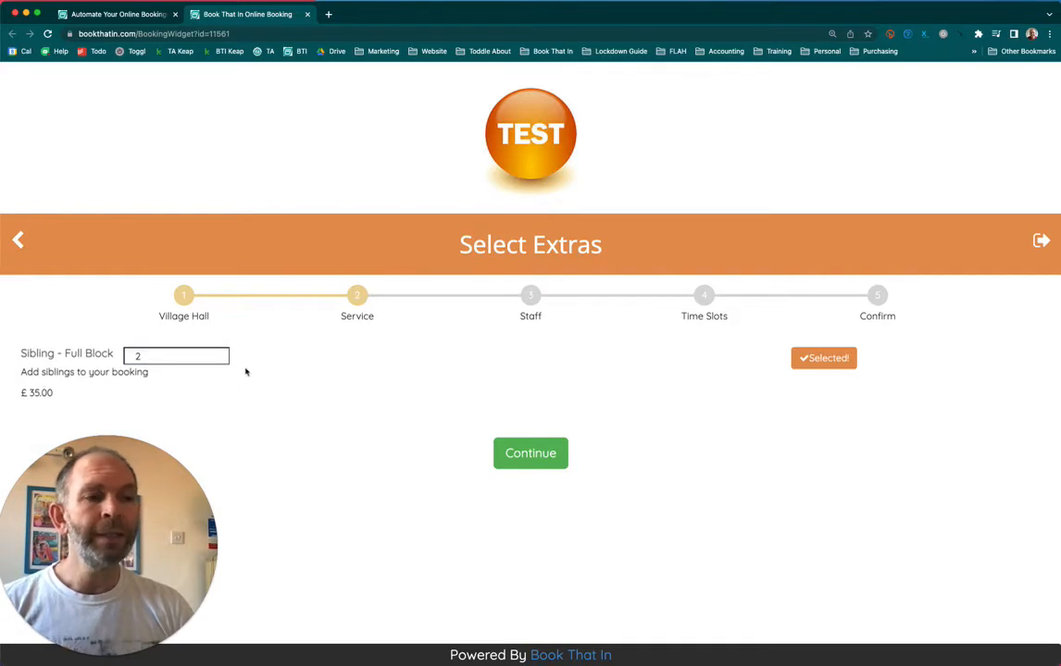
left_click(212, 355)
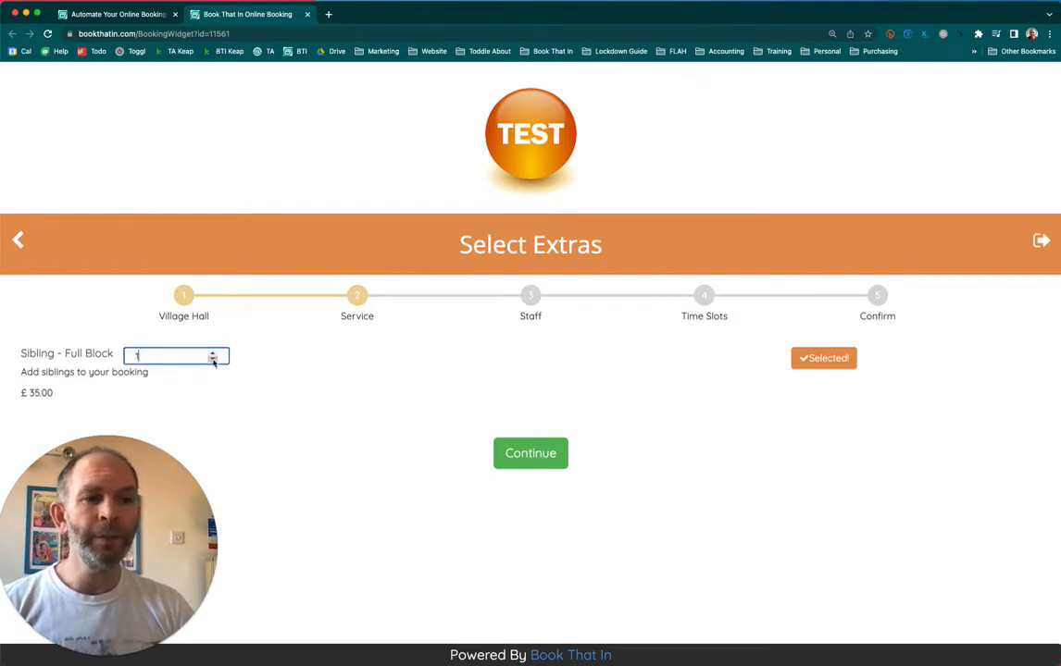
left_click(212, 359)
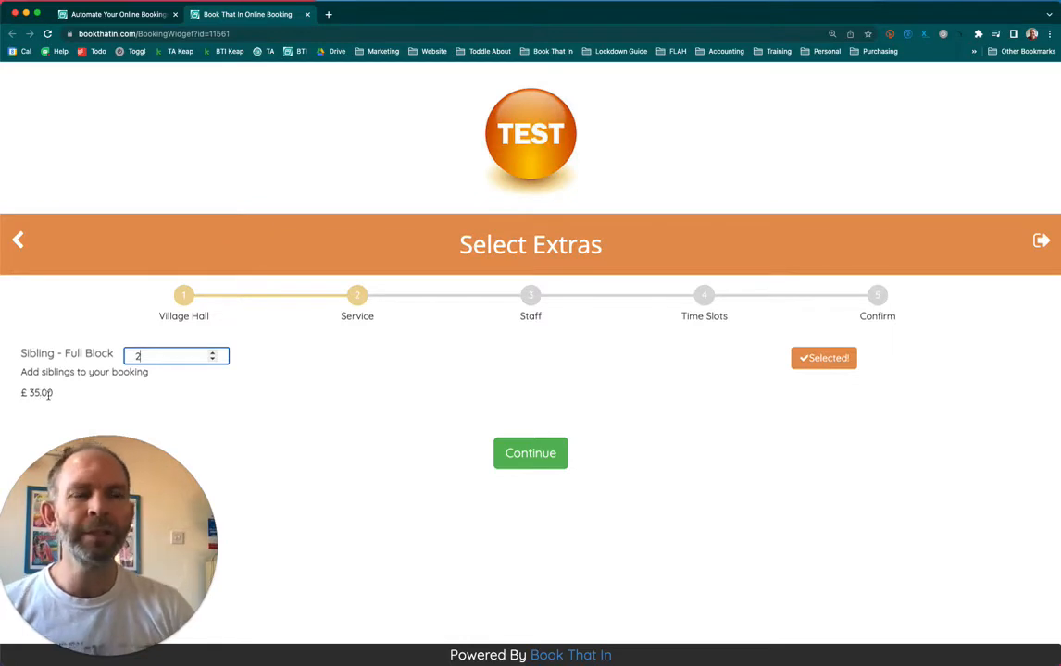
left_click(47, 33)
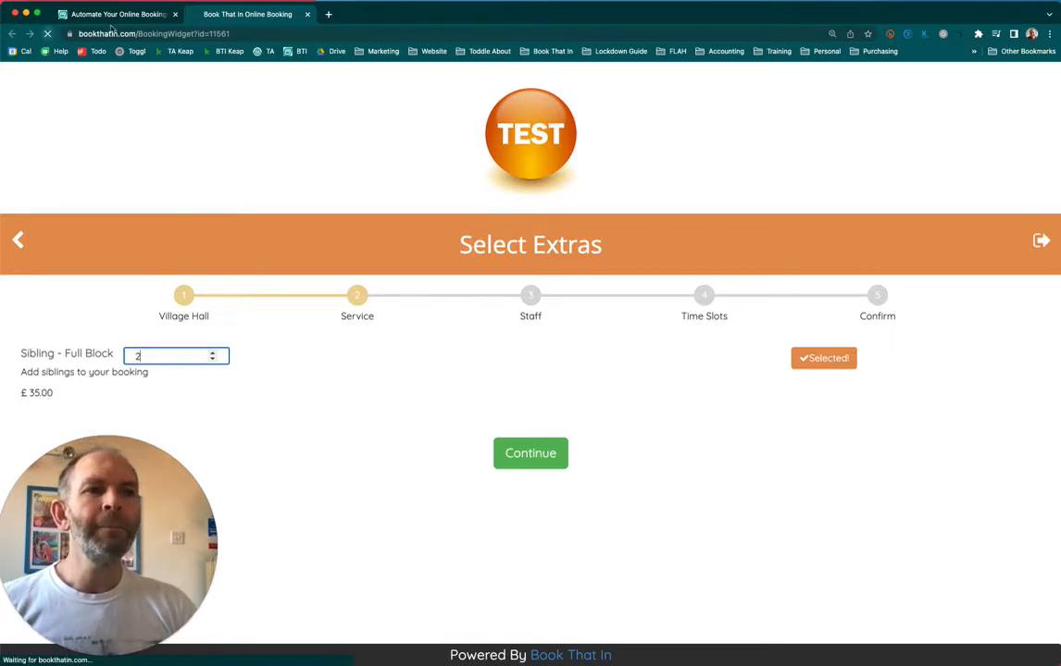
- Return to the price band management page and start a new extra for Single Session named "Sibling - Single class"
left_click(120, 14)
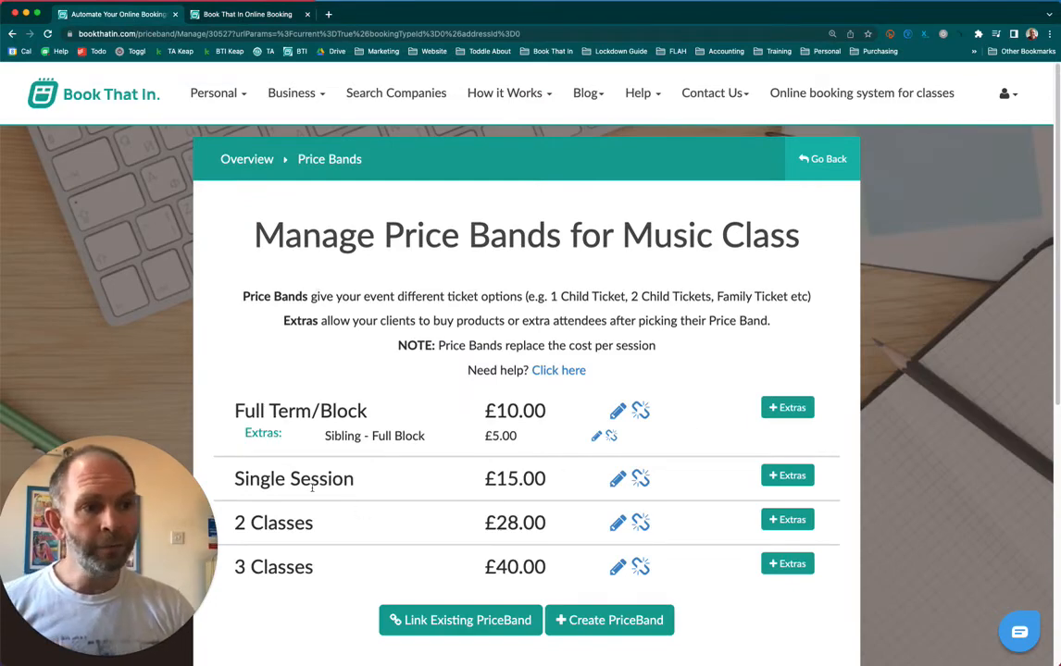
left_click_drag(234, 479, 351, 480)
left_click(356, 486)
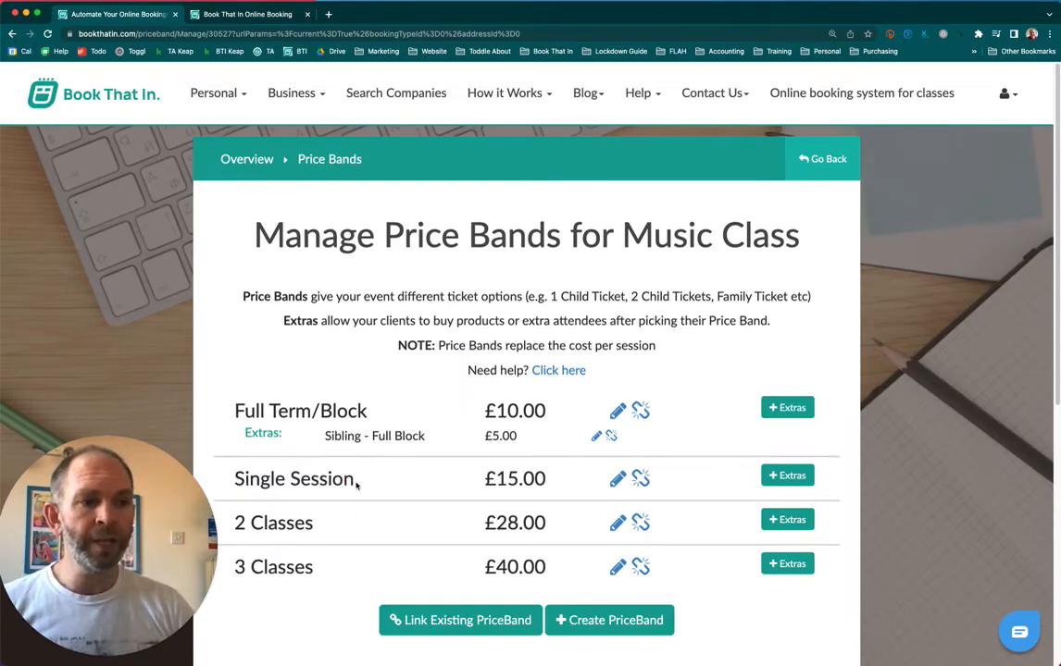
left_click(794, 478)
left_click(808, 504)
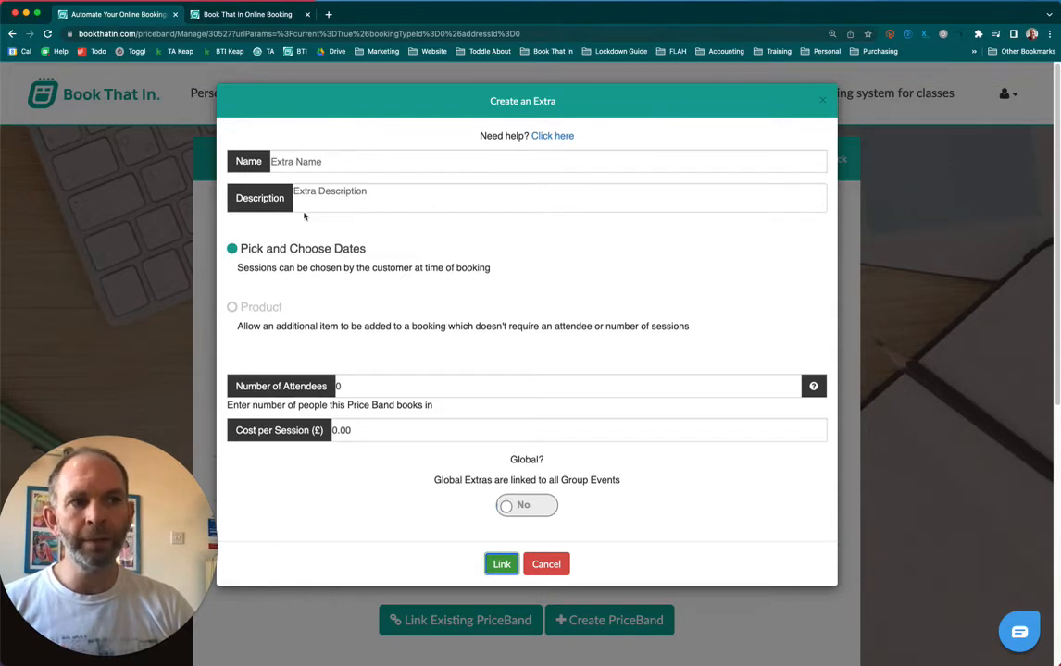
left_click(305, 159)
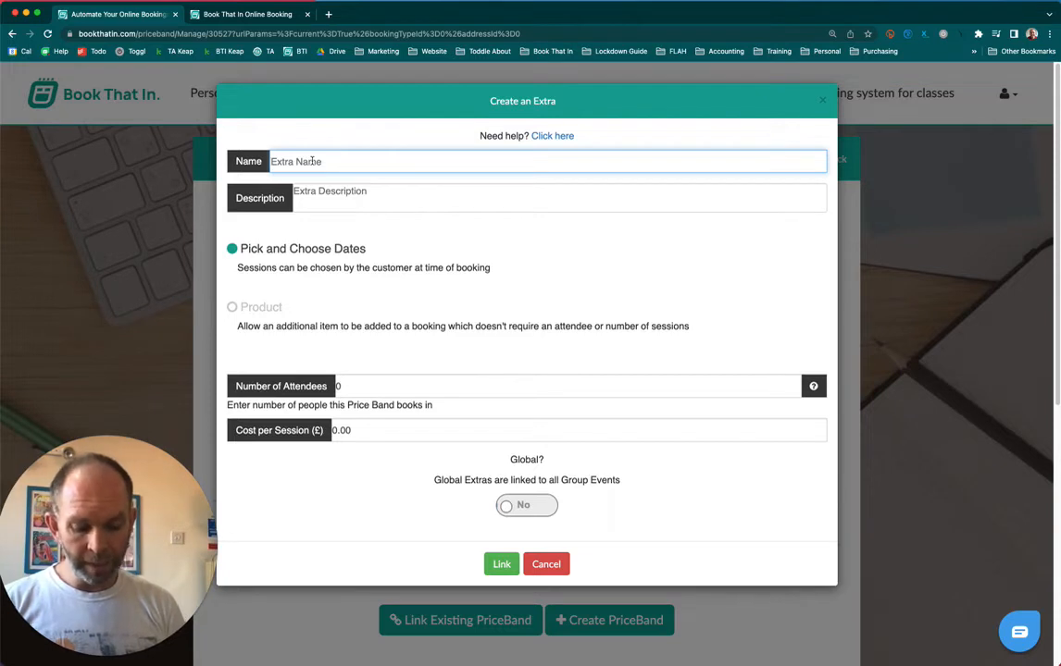
type("Sibling - S")
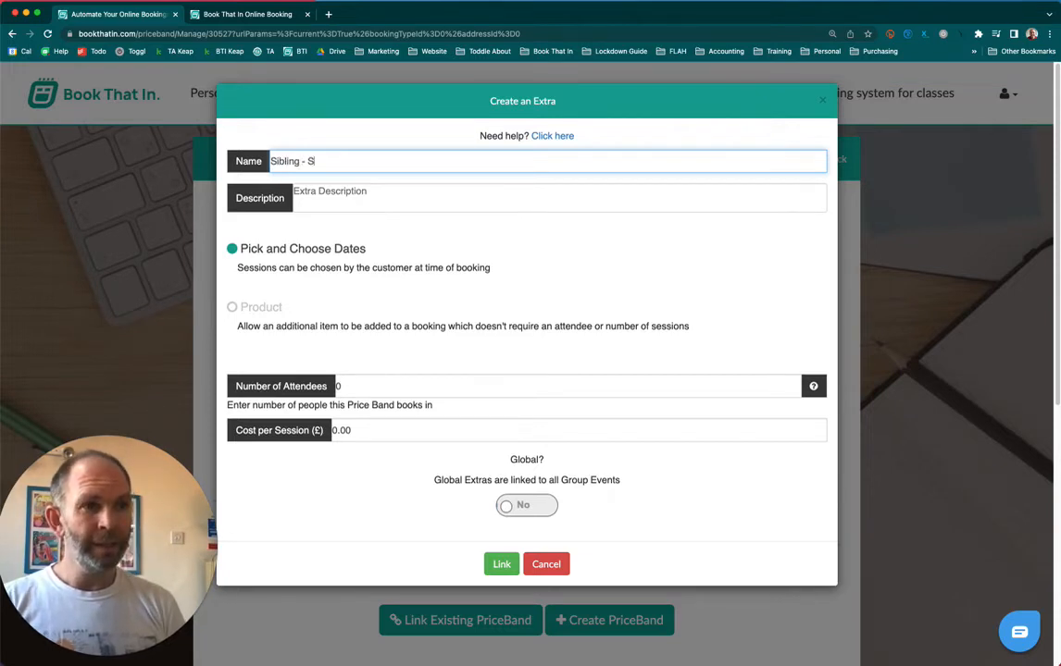
type("ingle class")
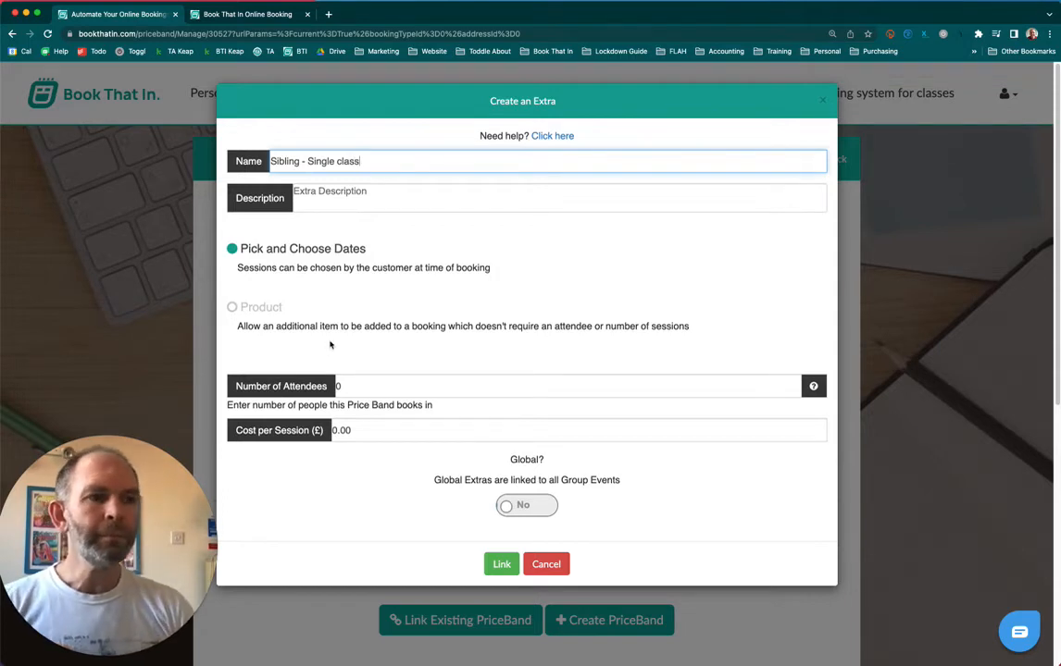
- Set the new extra to 1 attendee with a cost per session of £5
left_click_drag(360, 390, 325, 384)
type("1")
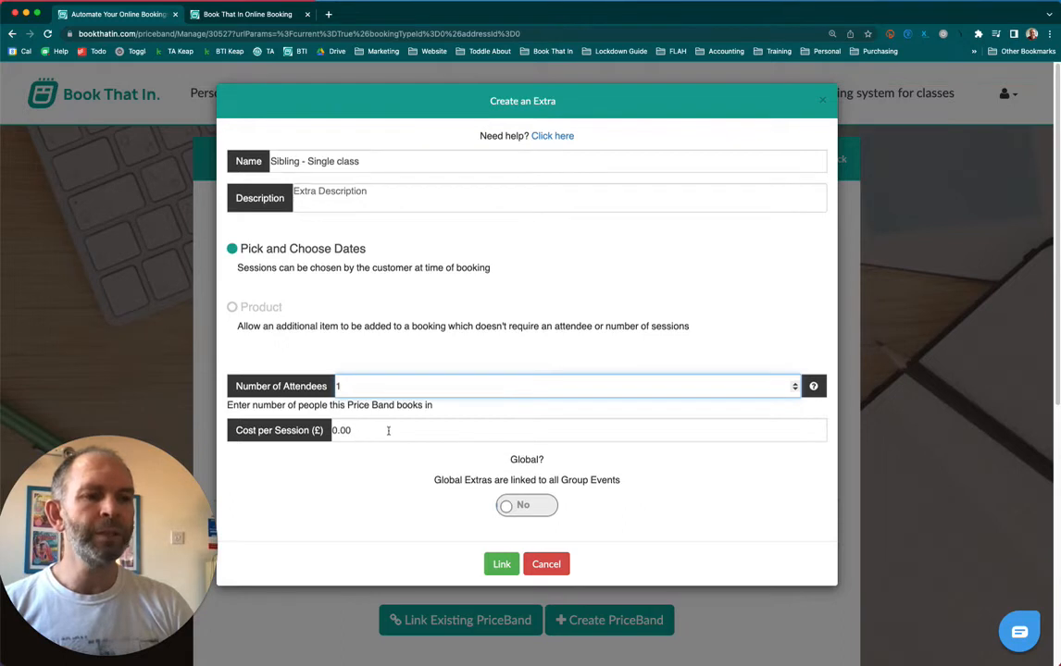
left_click_drag(388, 431, 316, 431)
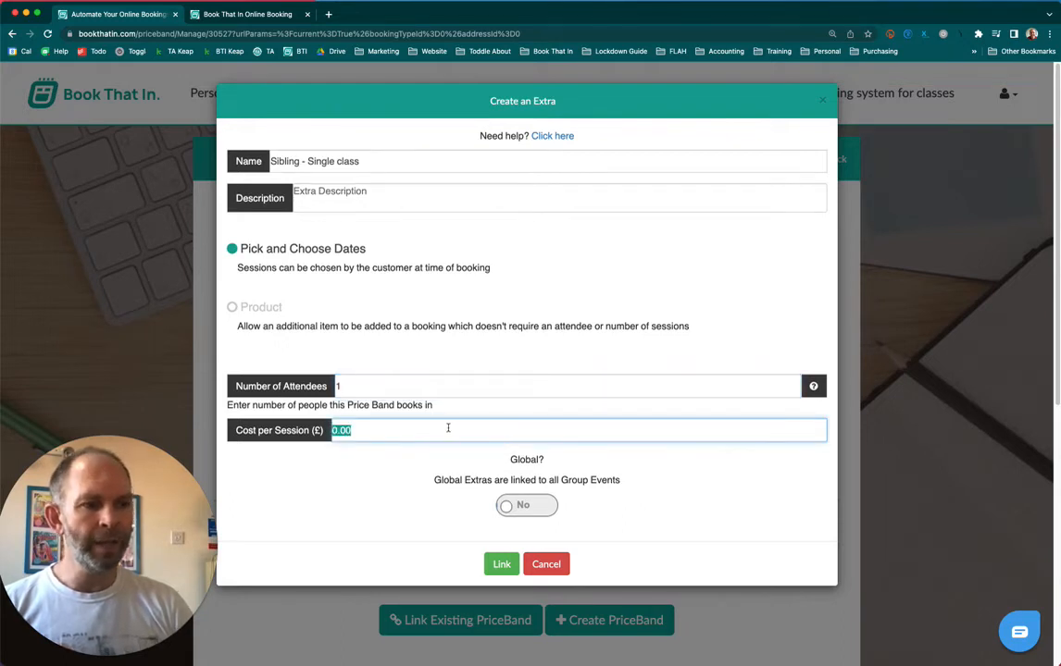
type("5")
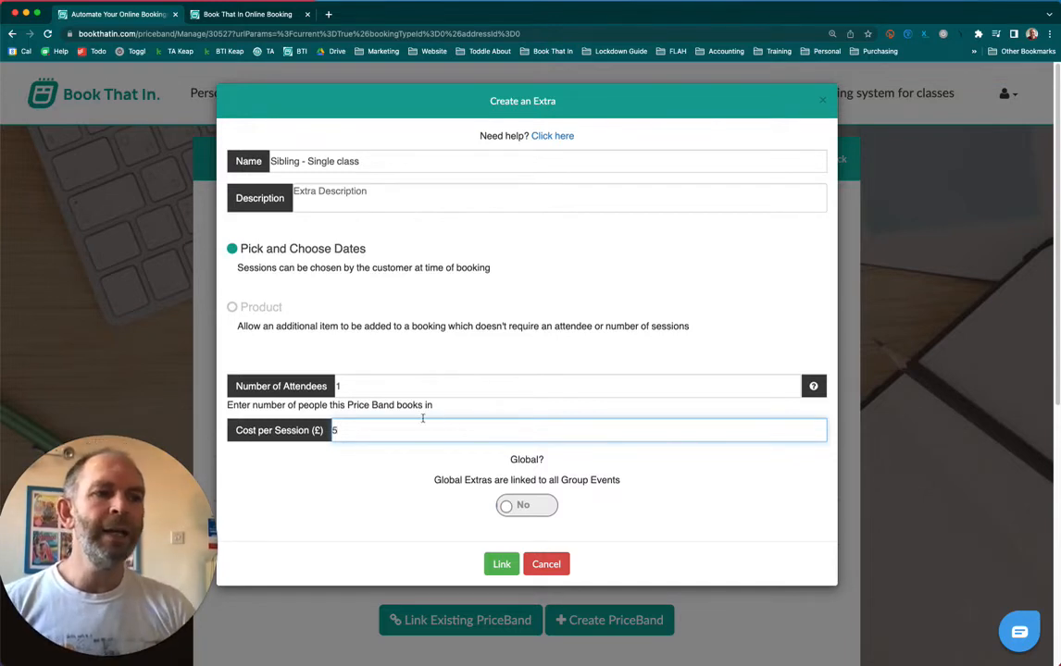
left_click(374, 368)
left_click_drag(236, 432, 327, 432)
left_click(343, 429)
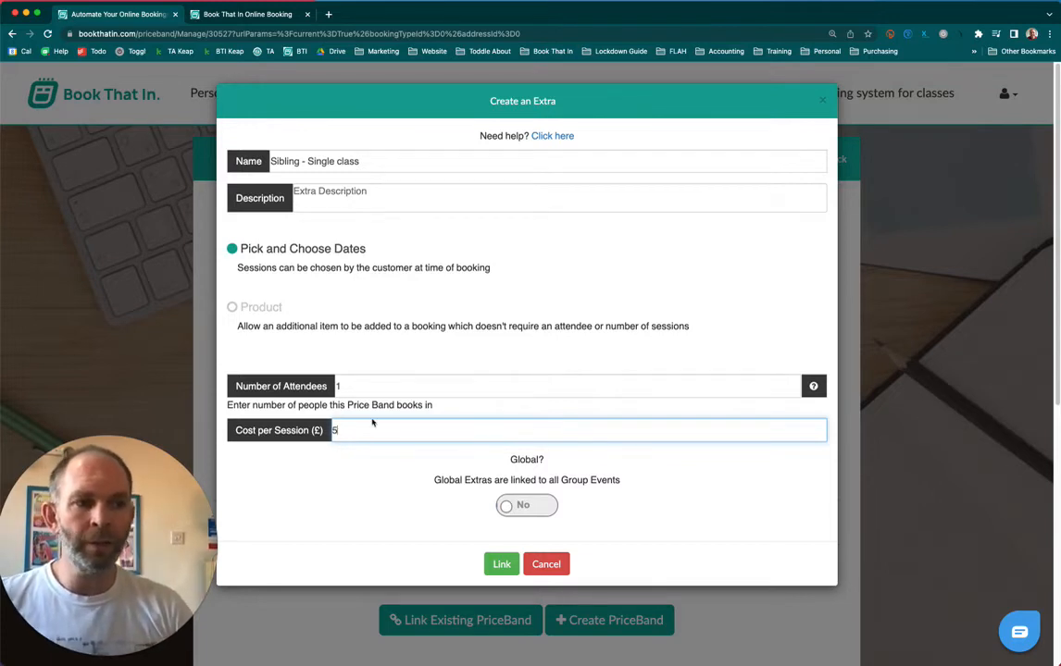
double_click(342, 432)
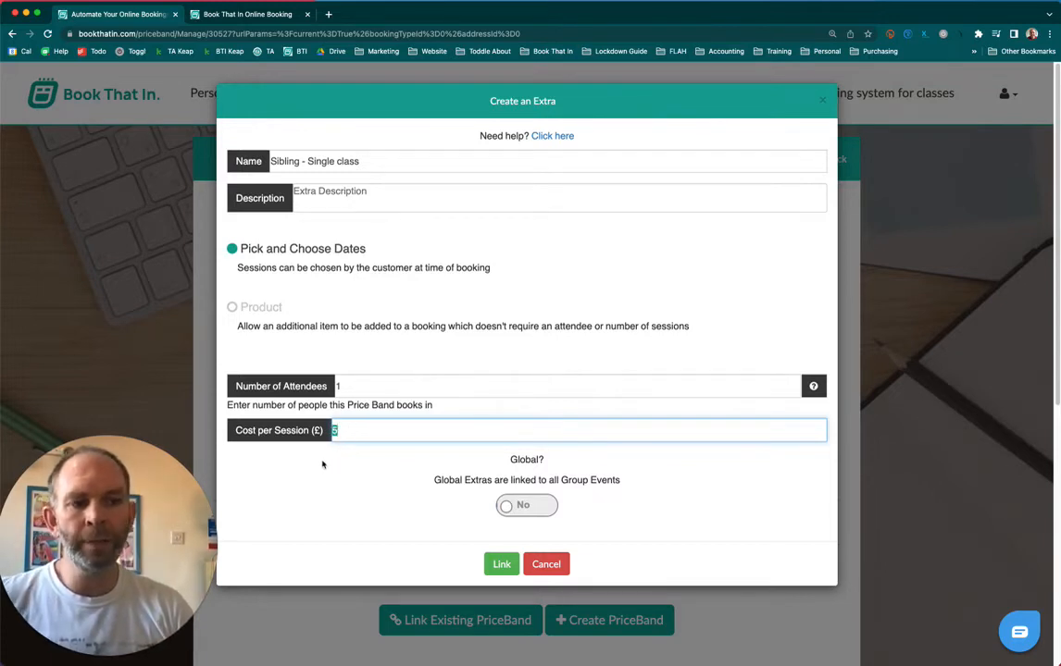
left_click(359, 432)
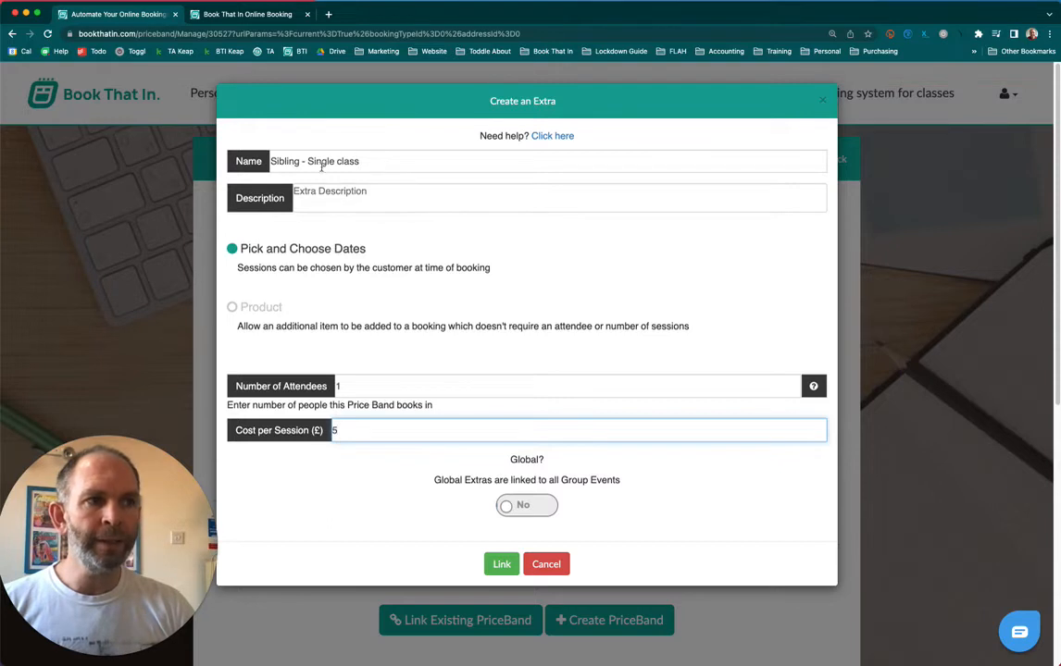
- Rename the extra as "Sibling - Pick and Choose Dates"
left_click_drag(308, 161, 373, 162)
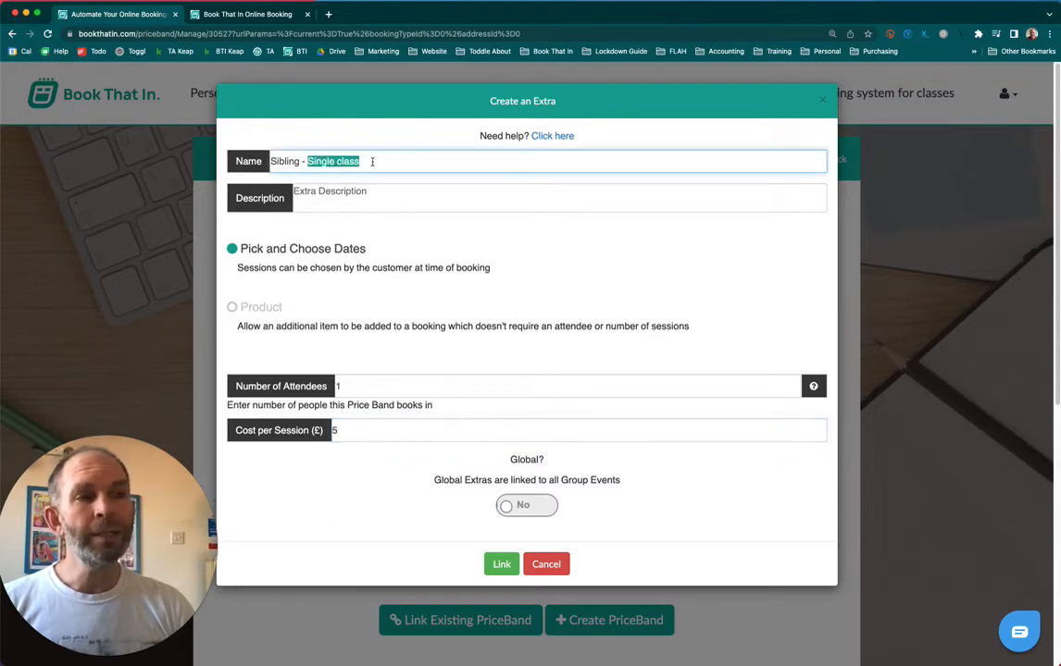
key("BackSpace")
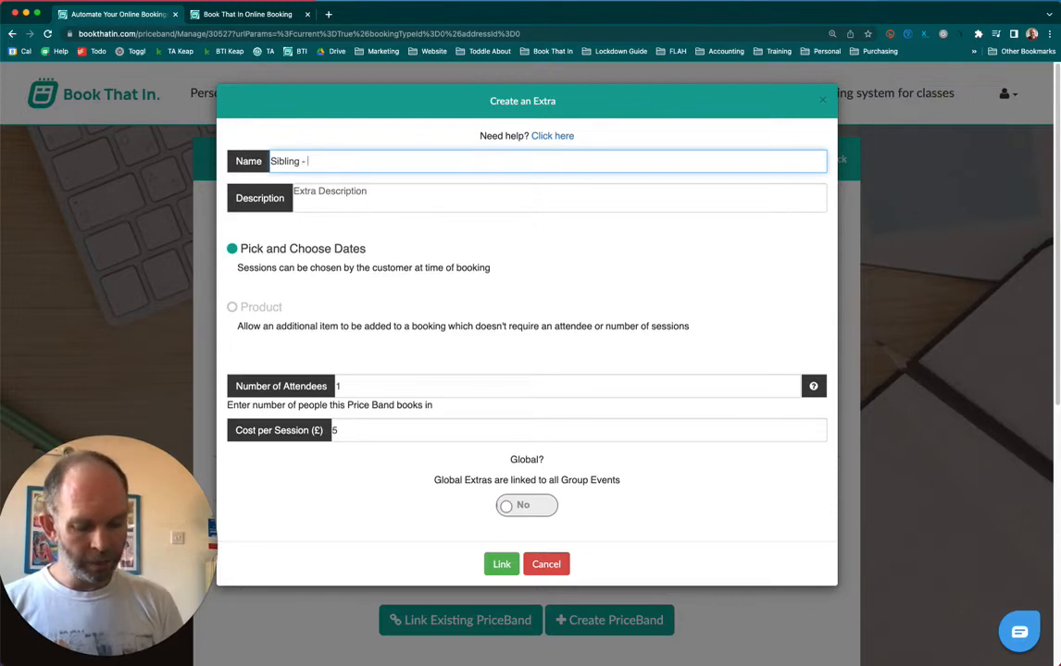
type("Pick and ")
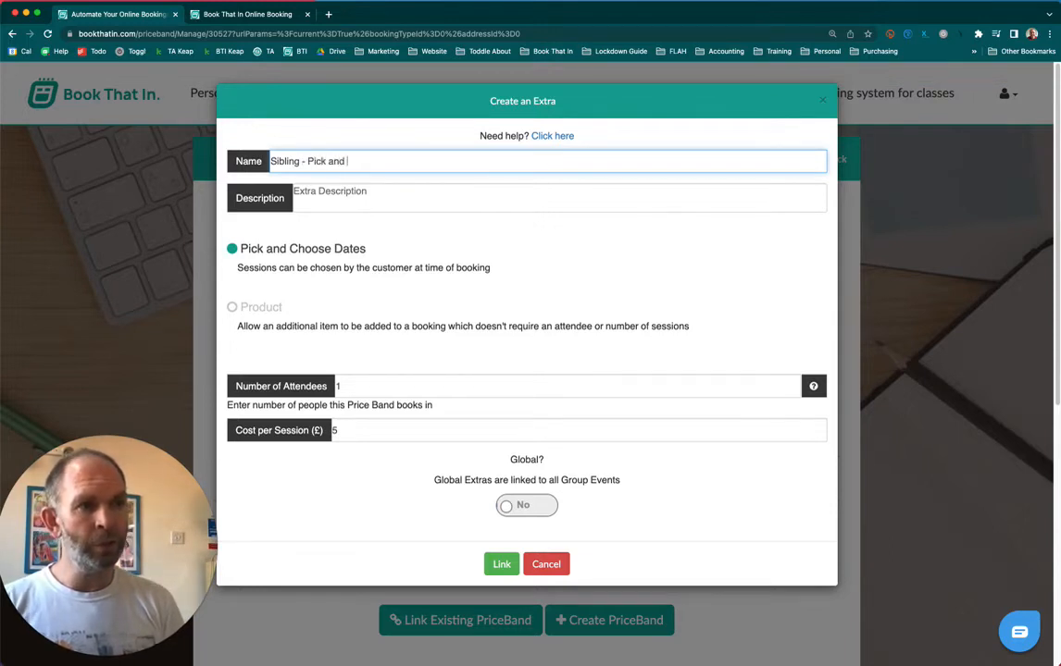
type("Choose Dates")
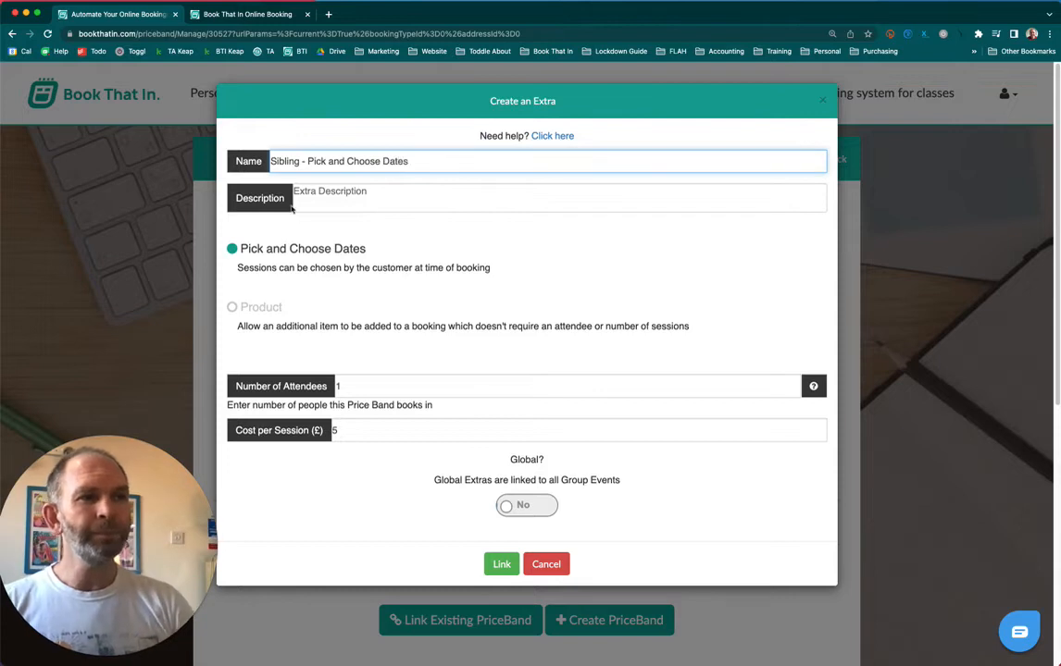
- Describe the extra as "Add sibling to your booking" and link it to the Single Session price band
left_click(292, 207)
type("Ad")
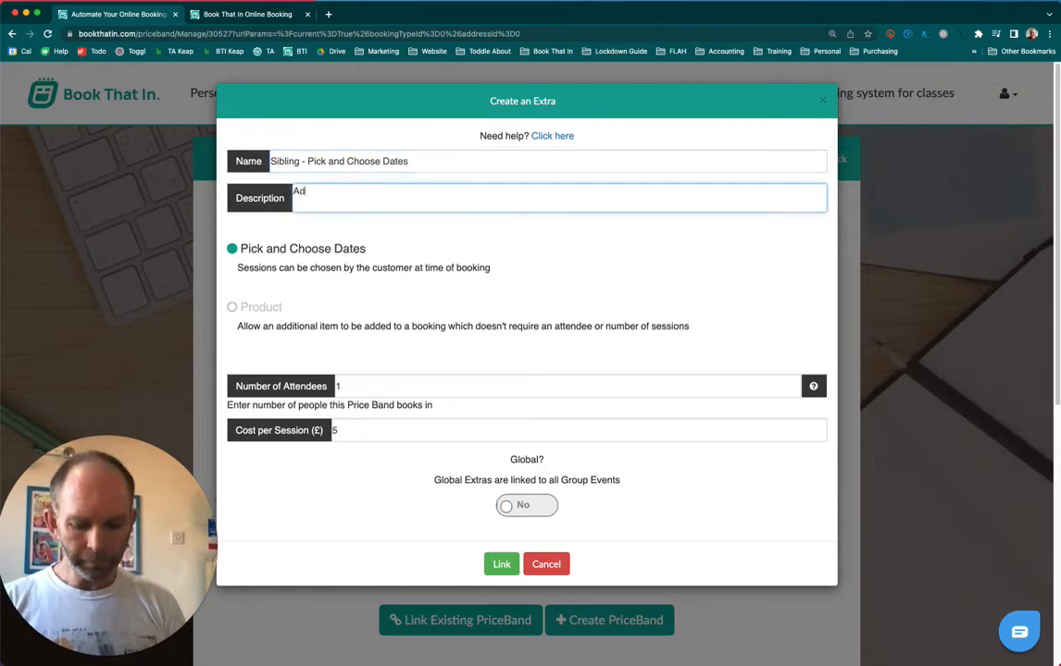
type("d sibling to your ")
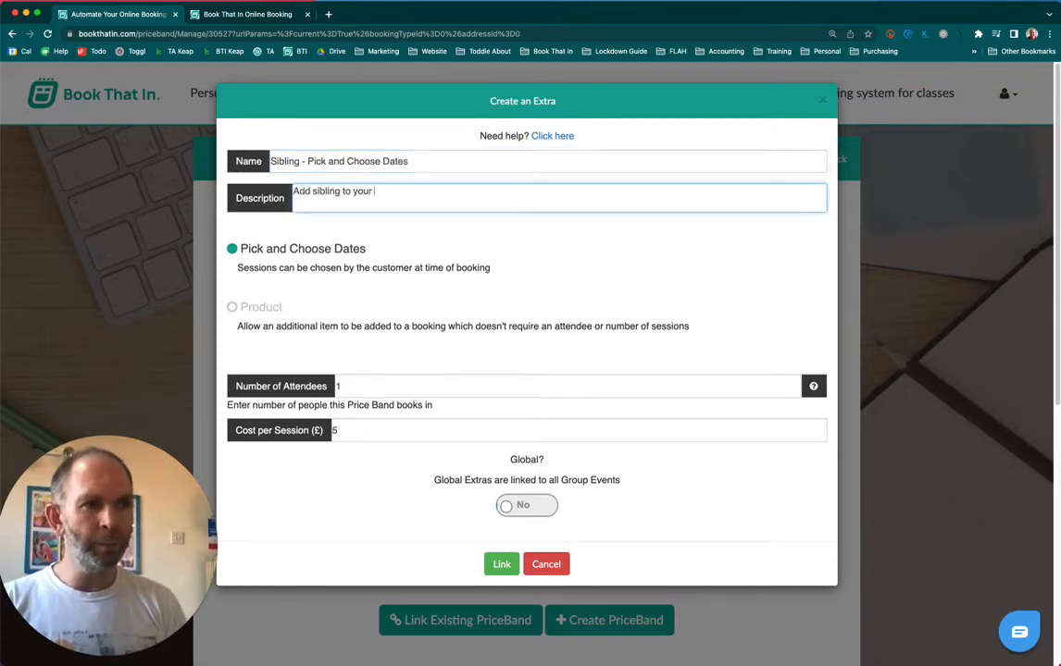
type("booking")
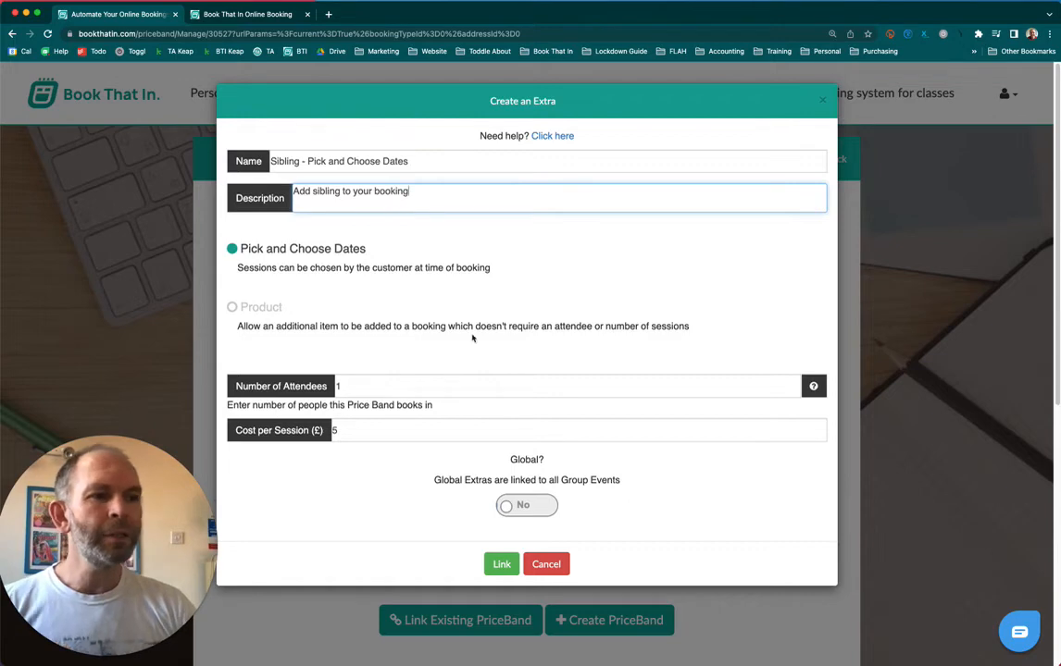
left_click(501, 563)
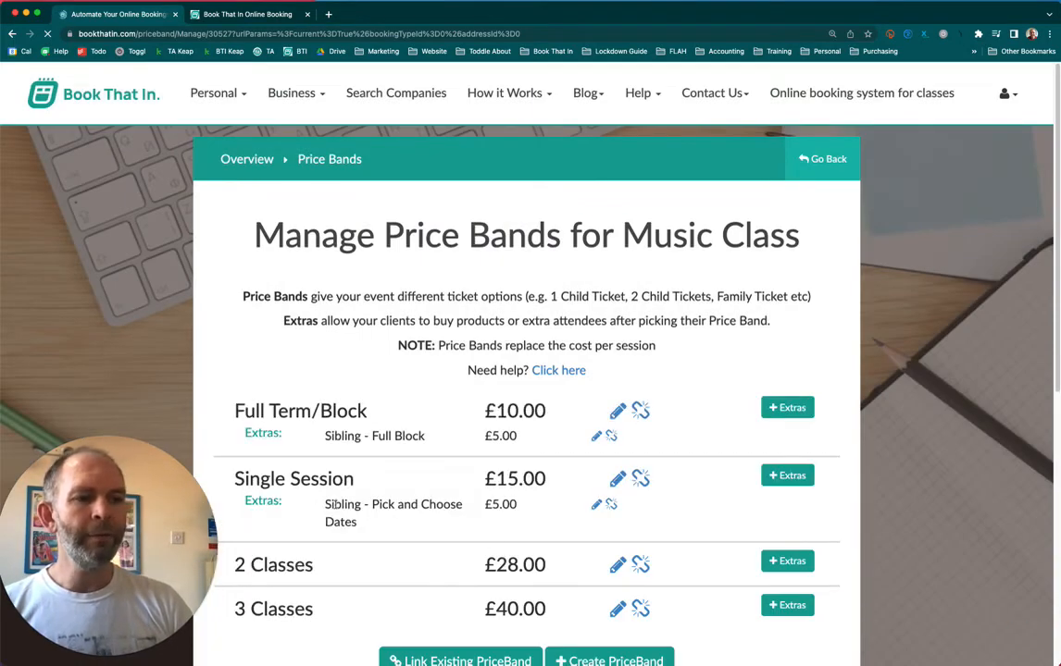
left_click_drag(324, 505, 366, 523)
left_click(358, 518)
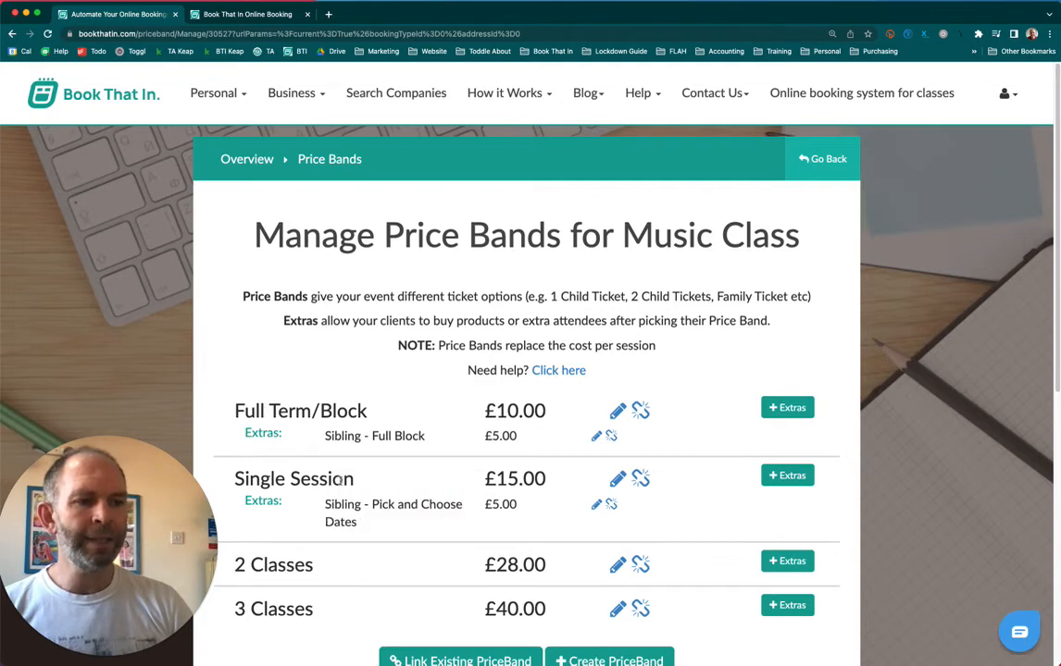
- Link the existing "Sibling - Pick and Choose Dates" extra to the 2 Classes price band
scroll(370, 491, "down", 3)
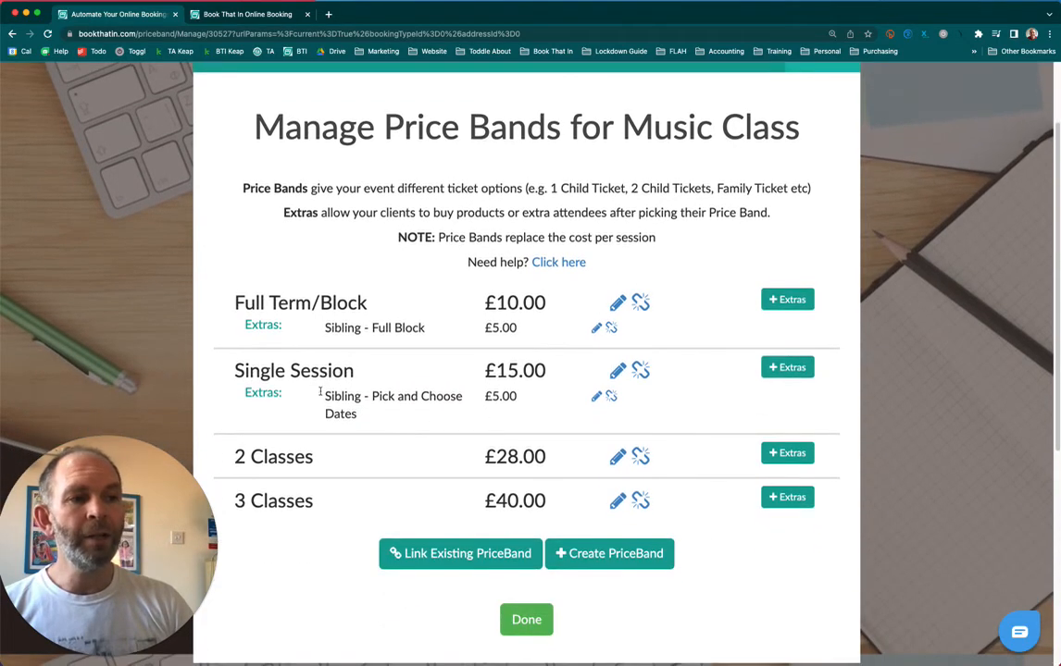
left_click_drag(325, 397, 362, 413)
left_click(286, 461)
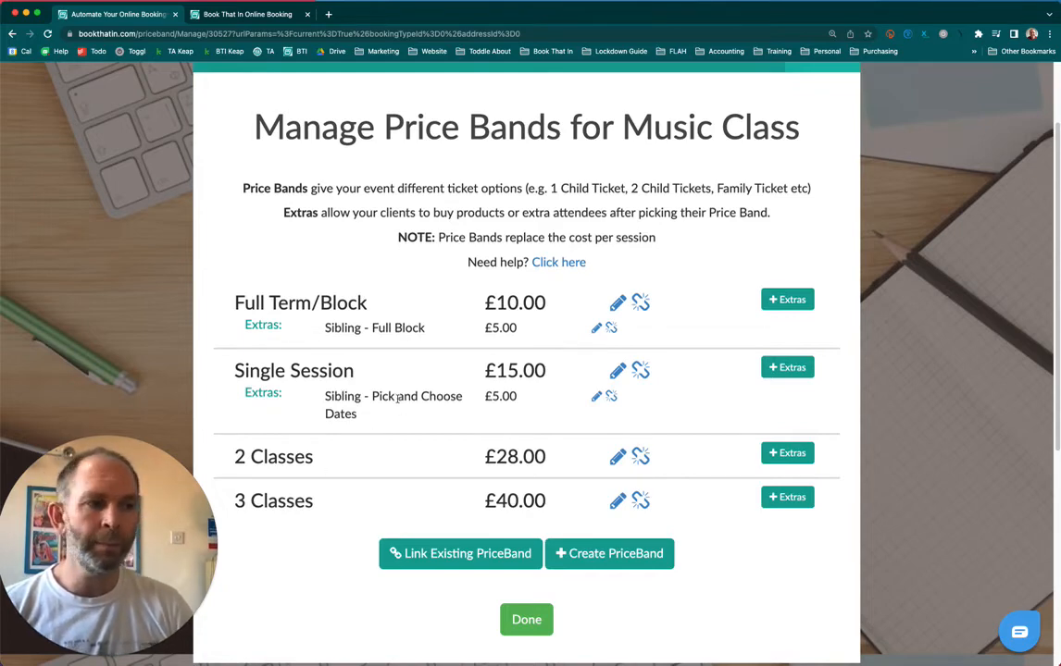
left_click(790, 454)
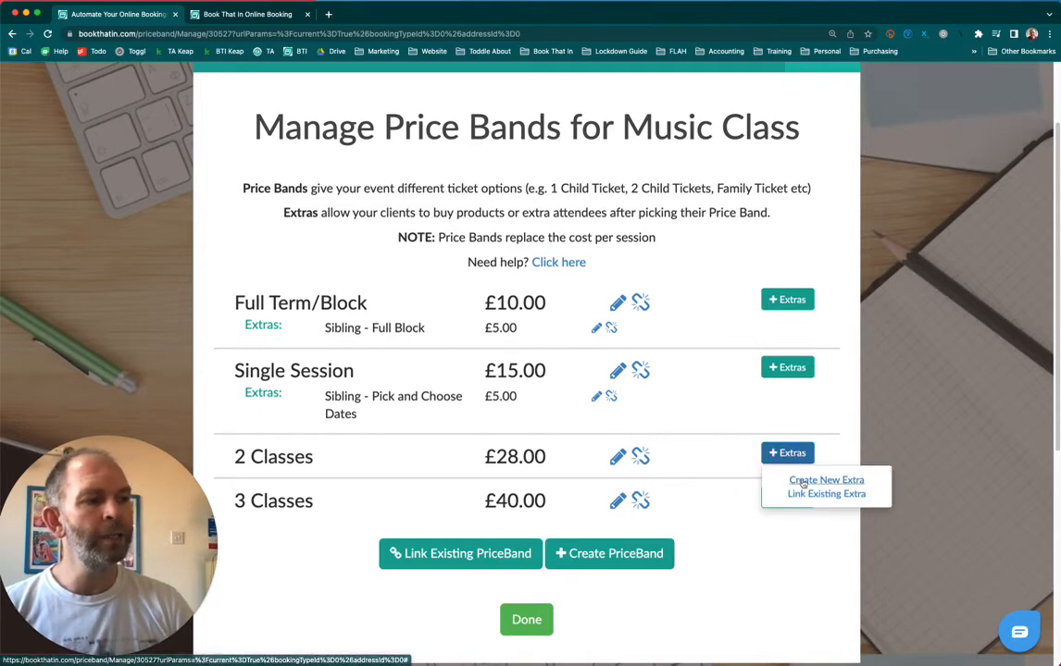
left_click(800, 494)
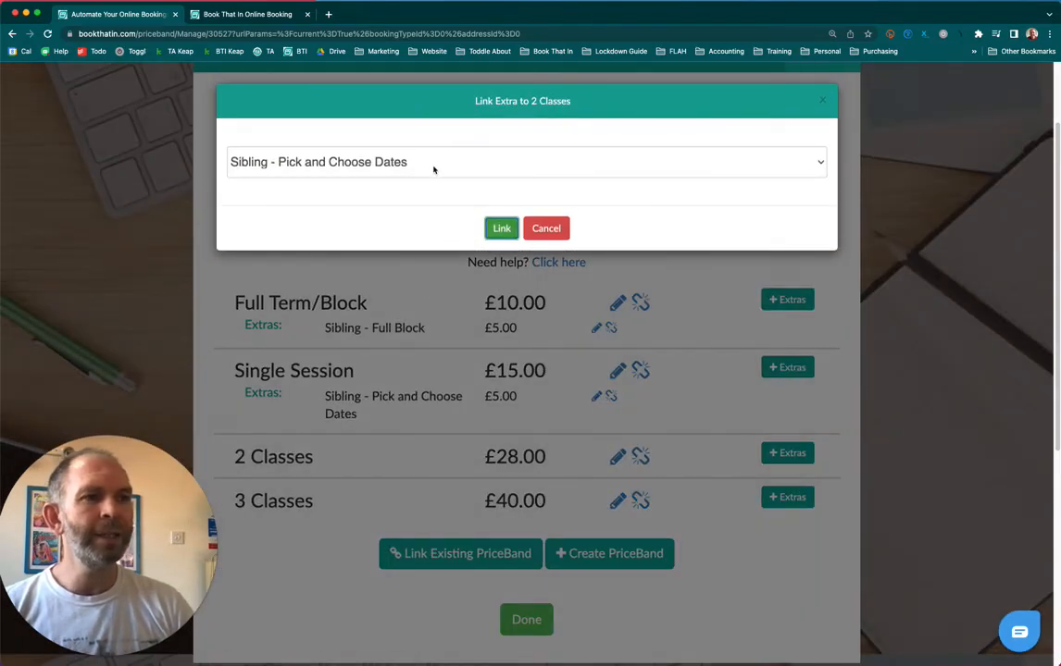
left_click(410, 165)
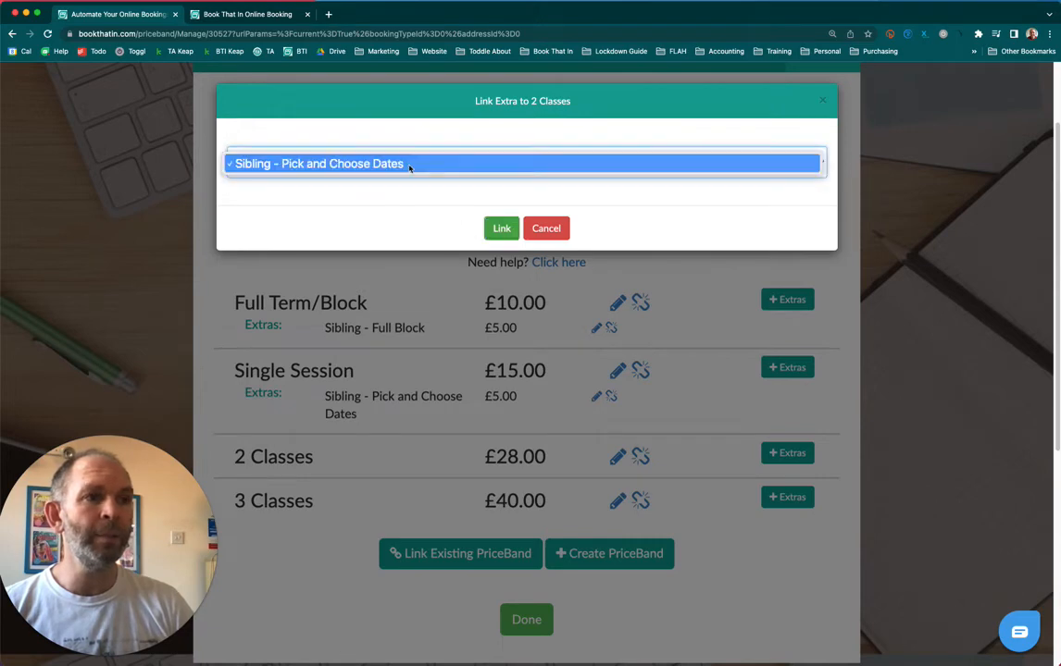
left_click(385, 166)
left_click(500, 228)
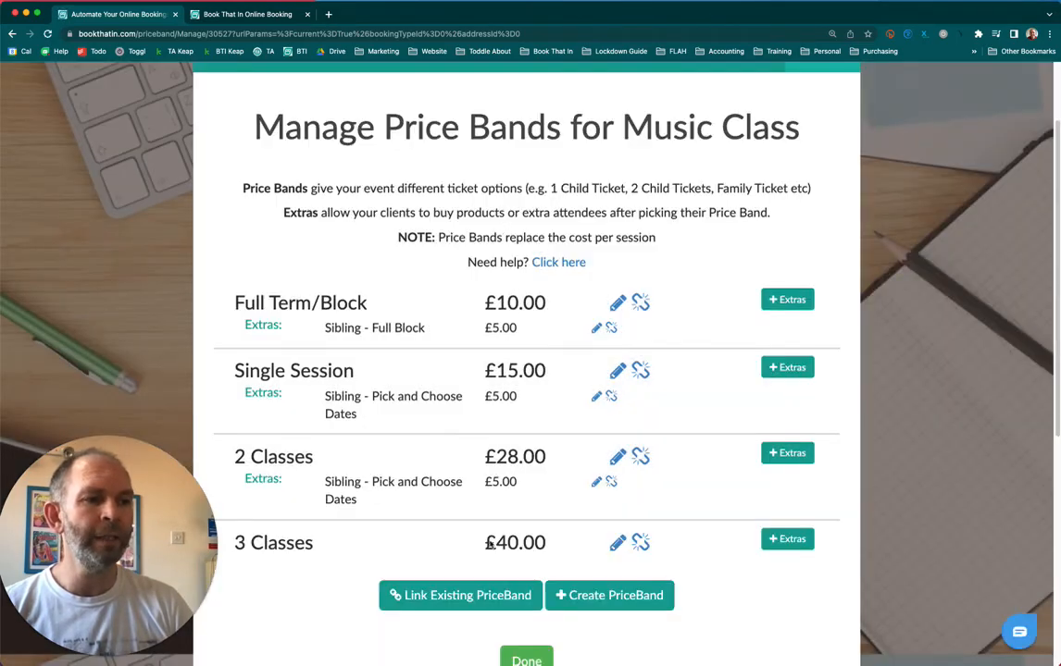
- Link the existing "Sibling - Pick and Choose Dates" extra to the 3 Classes price band
left_click(788, 540)
left_click(797, 579)
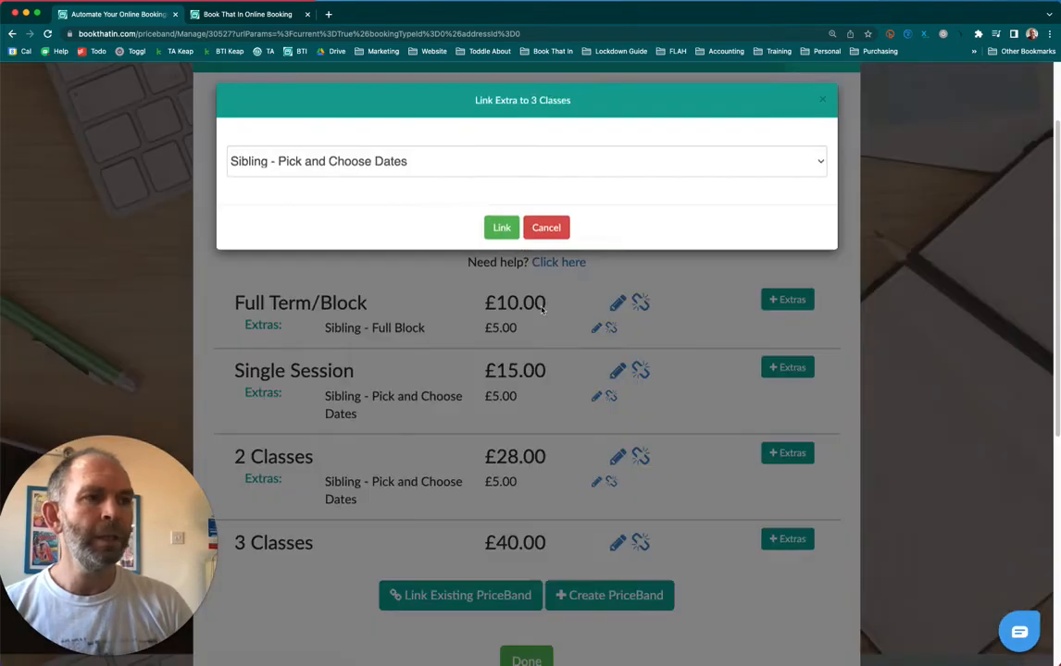
left_click(501, 228)
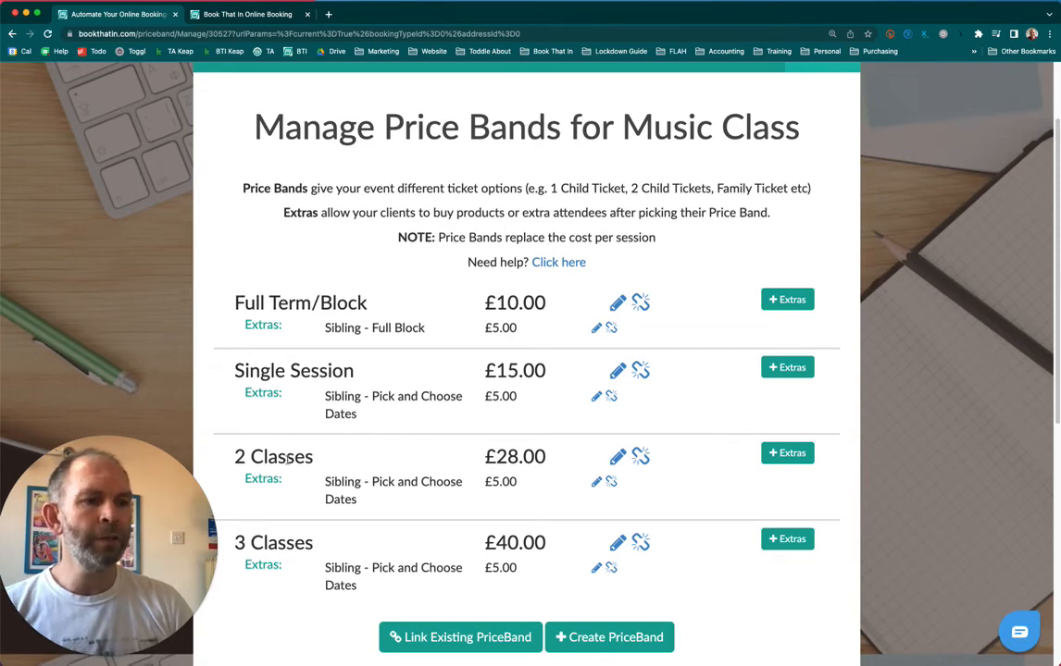
- Reload the booking widget, book the Music Class with the Single Session price band, check its sibling extra, and go back
left_click(236, 15)
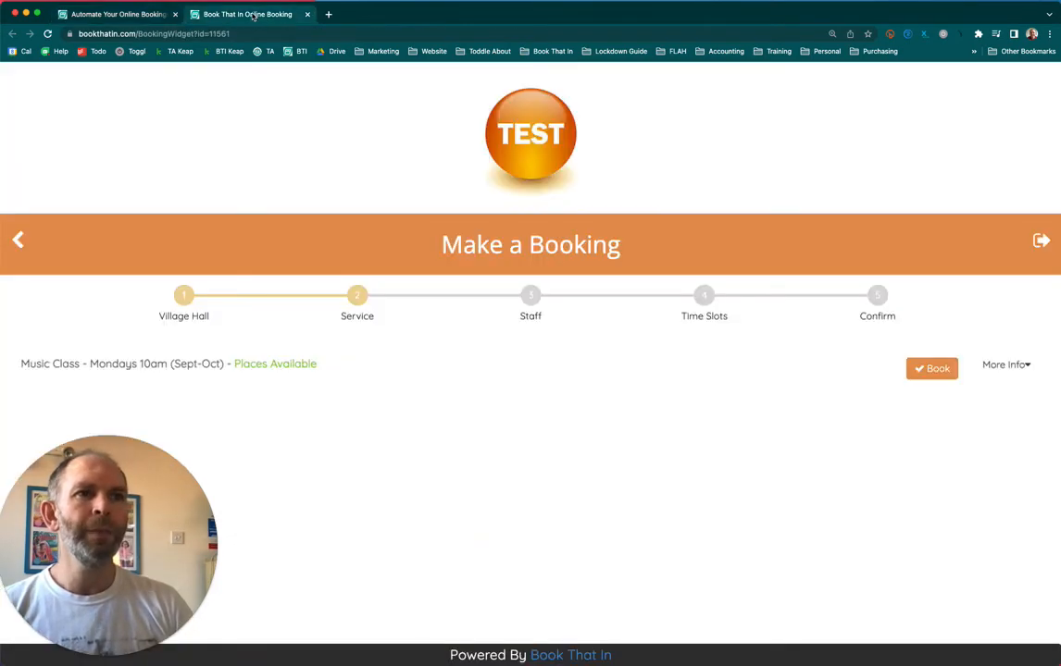
left_click(49, 34)
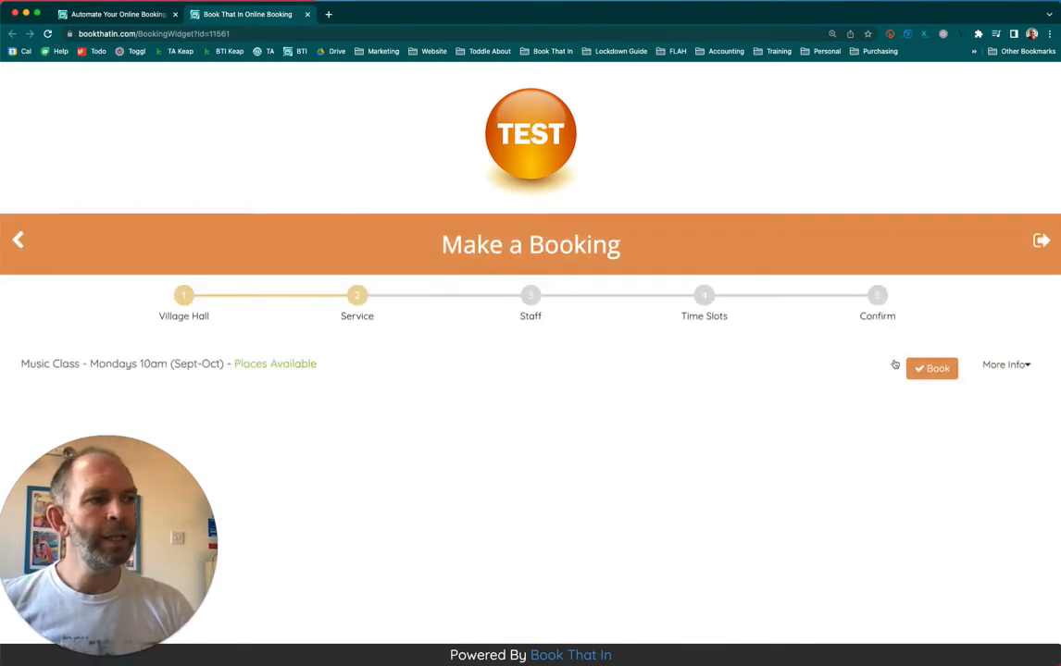
left_click(926, 370)
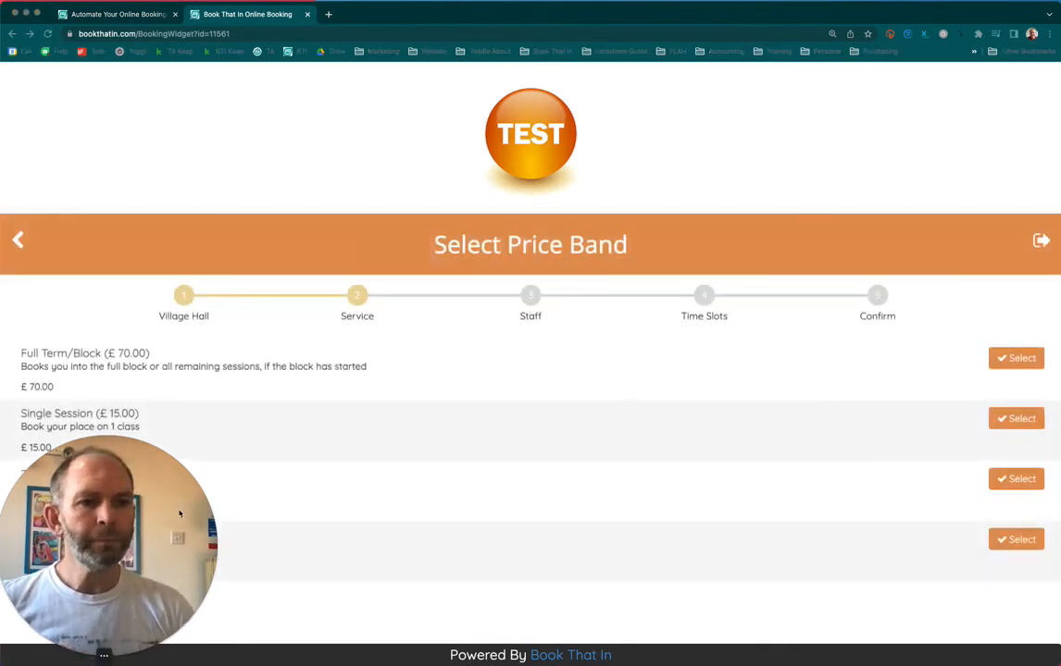
left_click_drag(182, 514, 193, 172)
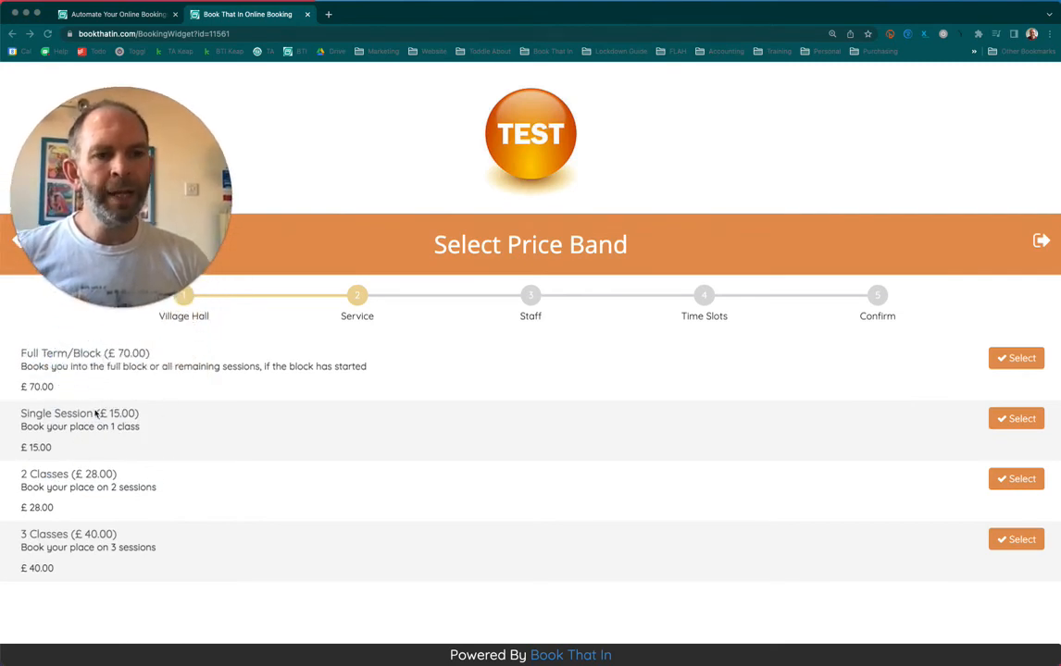
left_click(1020, 423)
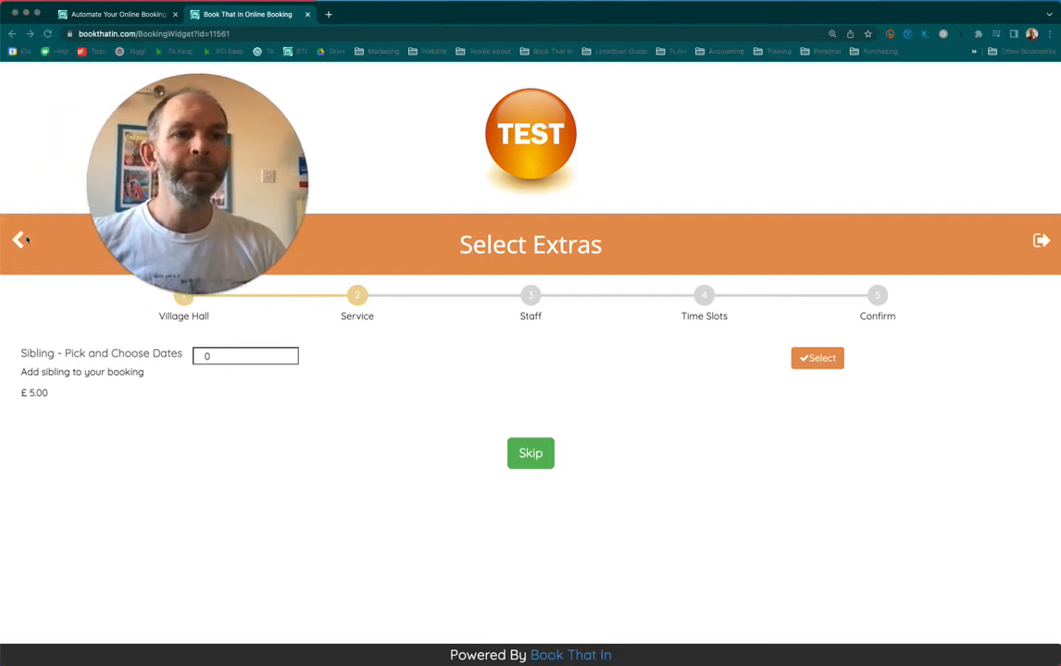
left_click(19, 242)
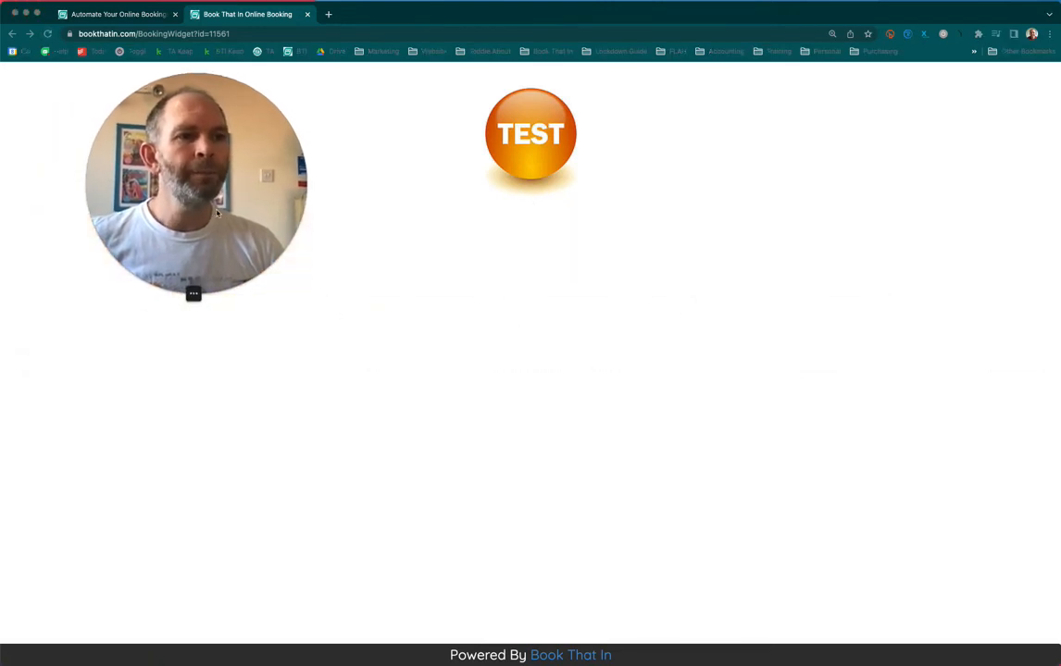
- Open the Music Class booking with the 2 Classes price band and check the price of its sibling extra
left_click(931, 371)
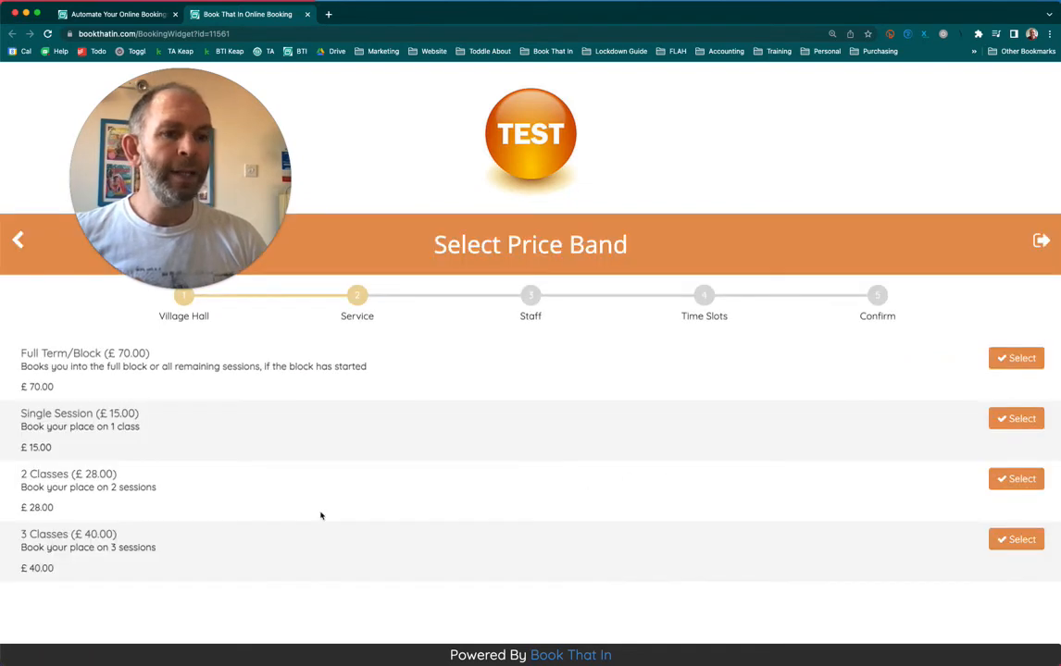
left_click(1027, 479)
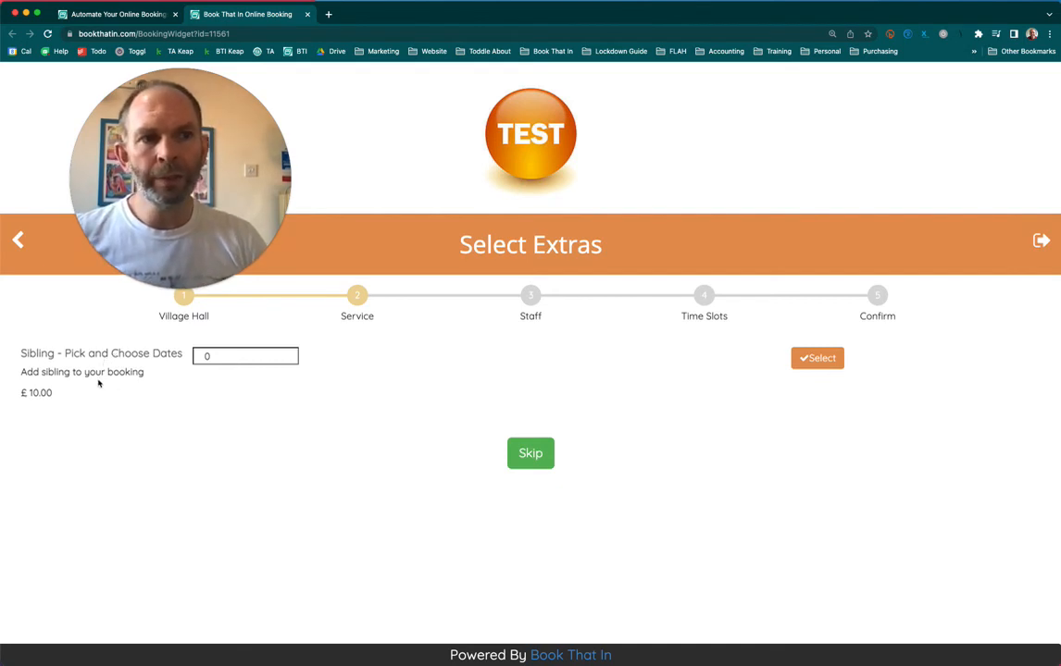
left_click_drag(54, 393, 30, 392)
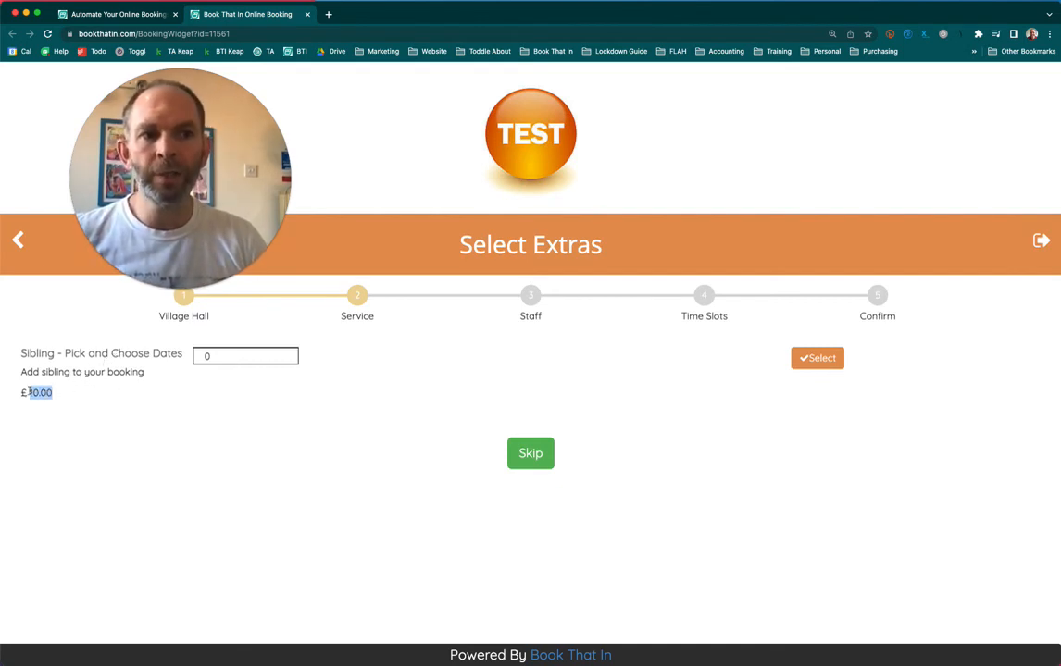
left_click(31, 395)
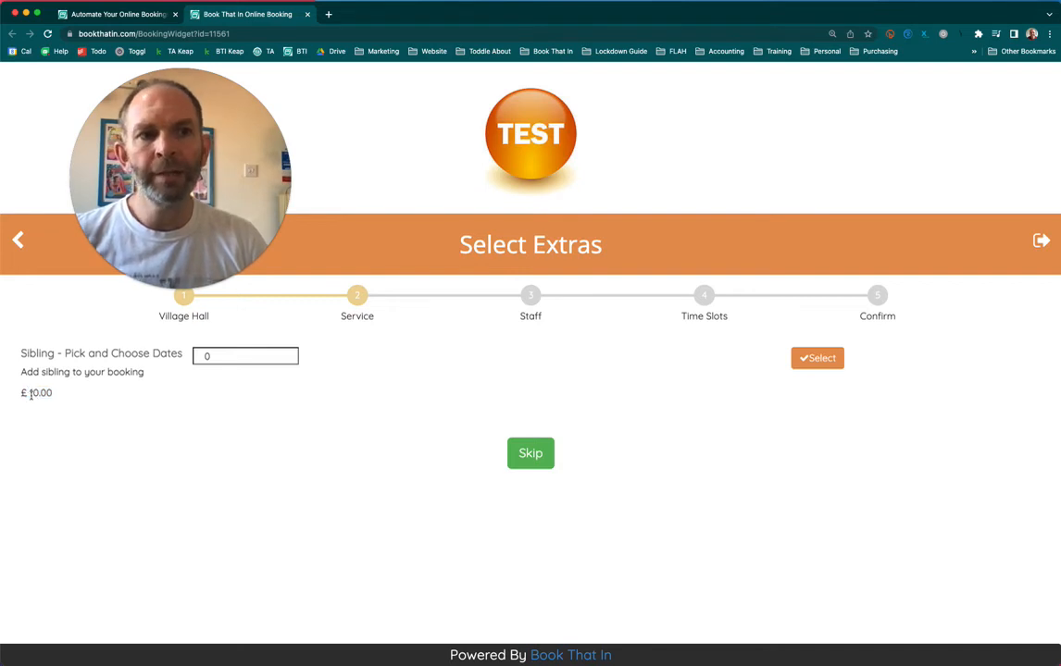
left_click_drag(28, 393, 52, 393)
left_click(46, 393)
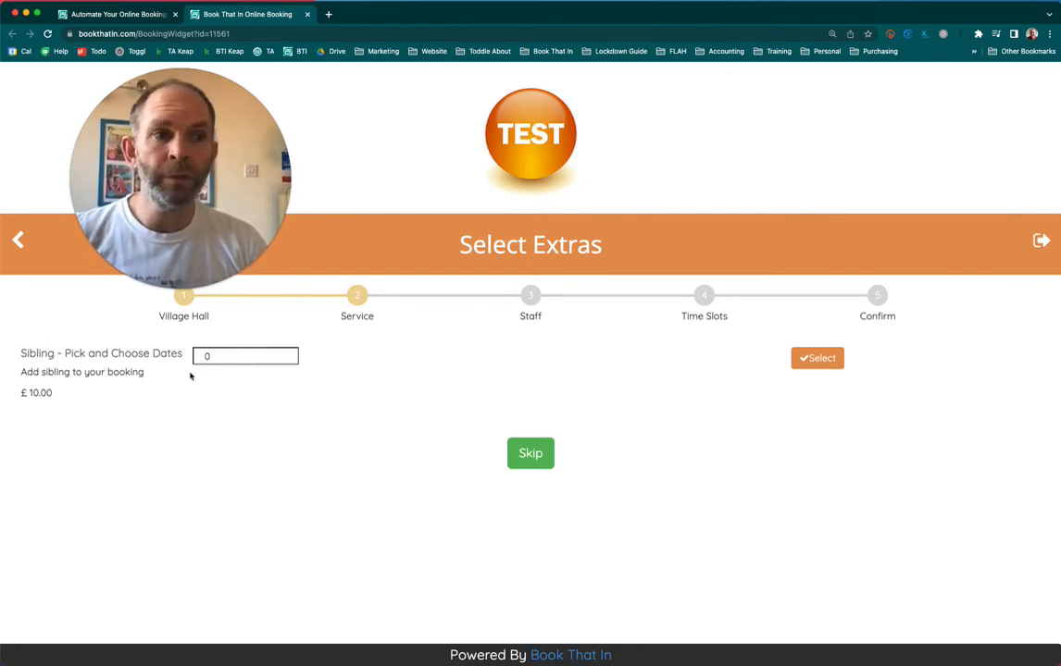
left_click(280, 352)
- Continue past the extras and choose Mon 19th Sep 22 and Mon 03rd Oct 22 as the two class dates
left_click(525, 454)
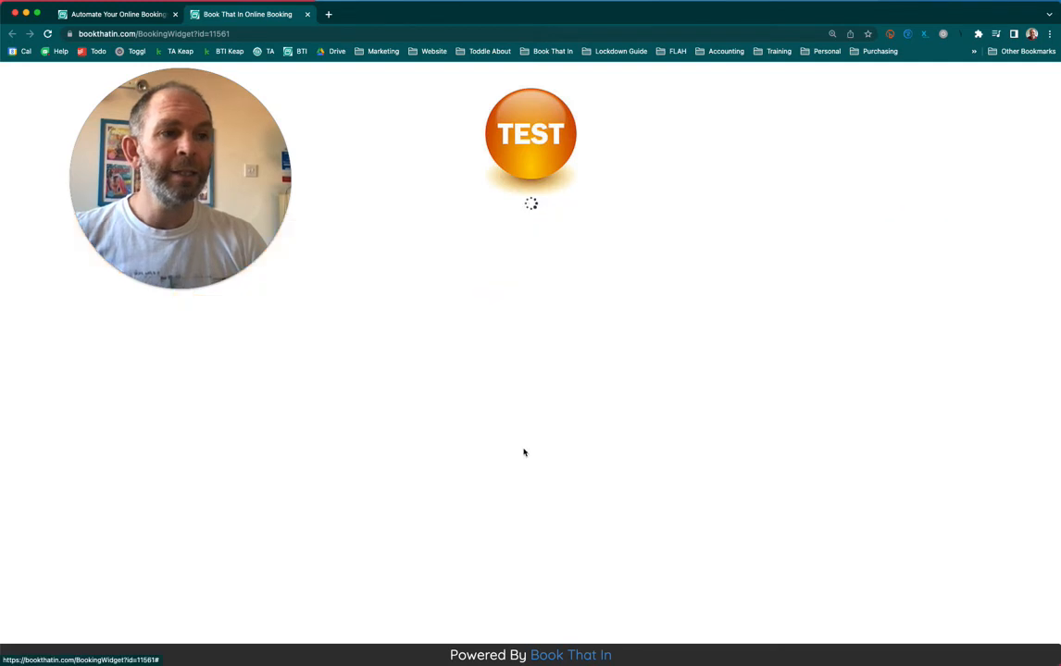
left_click(313, 382)
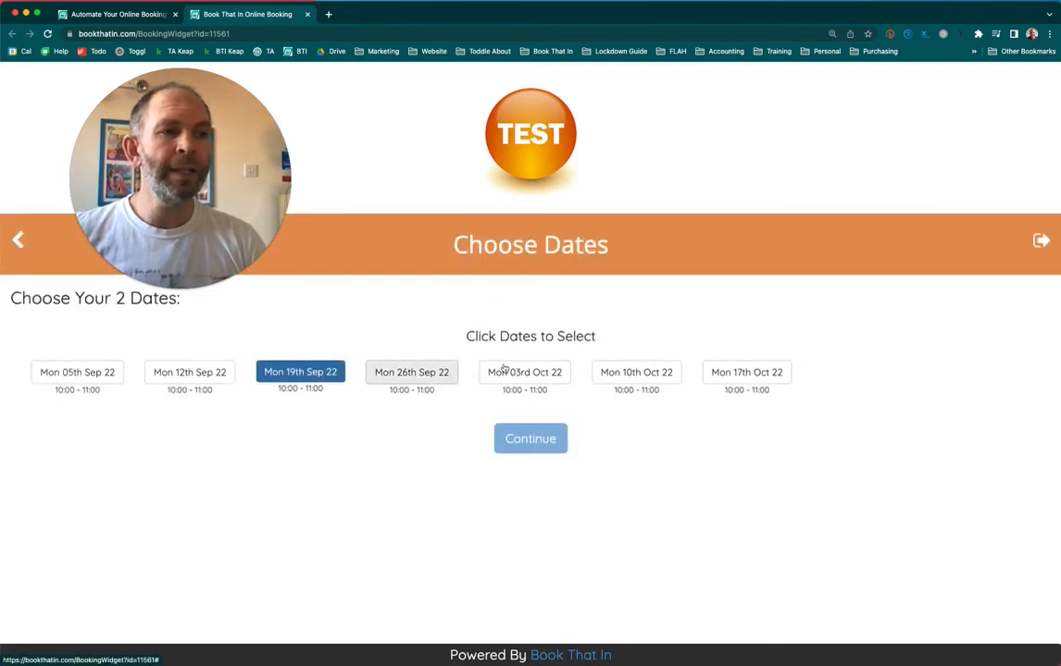
left_click(504, 380)
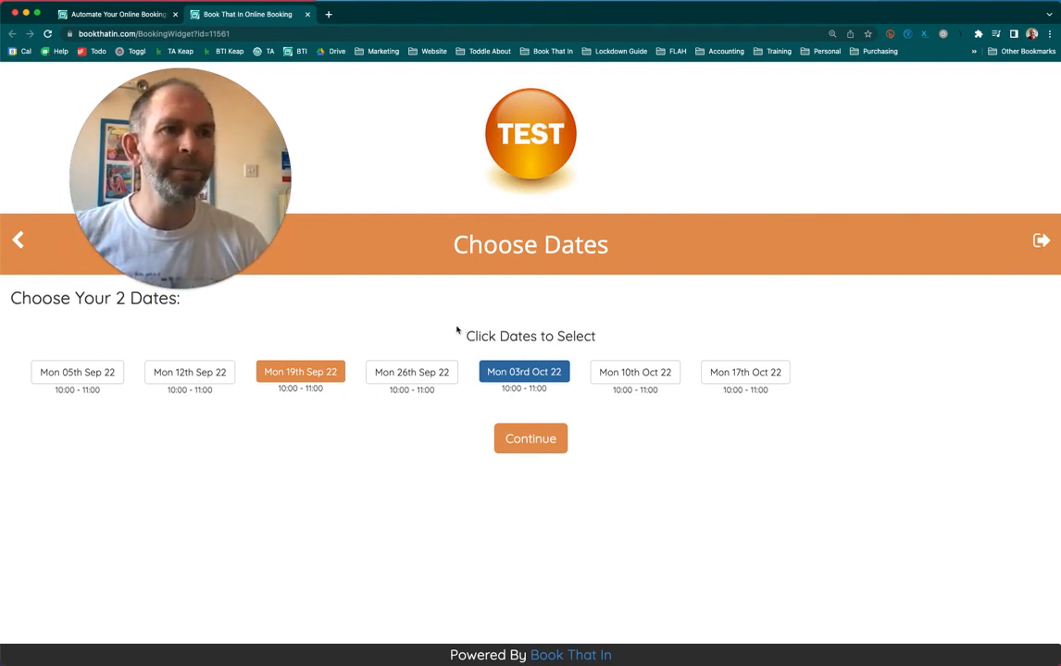
mouse_move(232, 162)
left_mouse_down()
mouse_move(221, 174)
mouse_move(220, 163)
left_mouse_up()
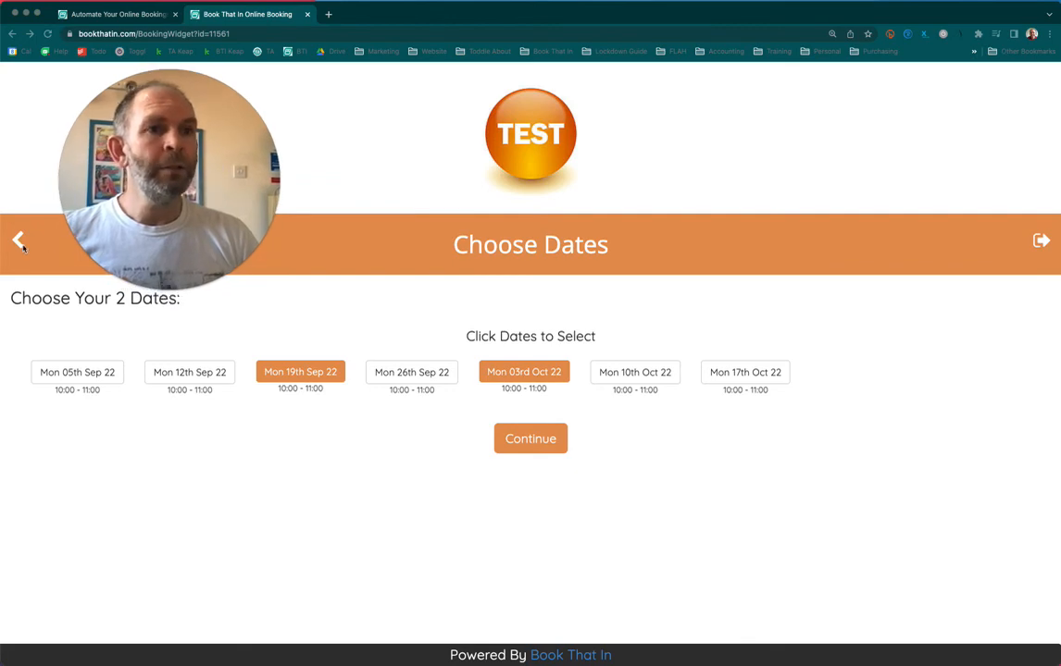
- Return to the Music Class price bands page and review the 2 Classes sibling extra's name and price
left_click(126, 15)
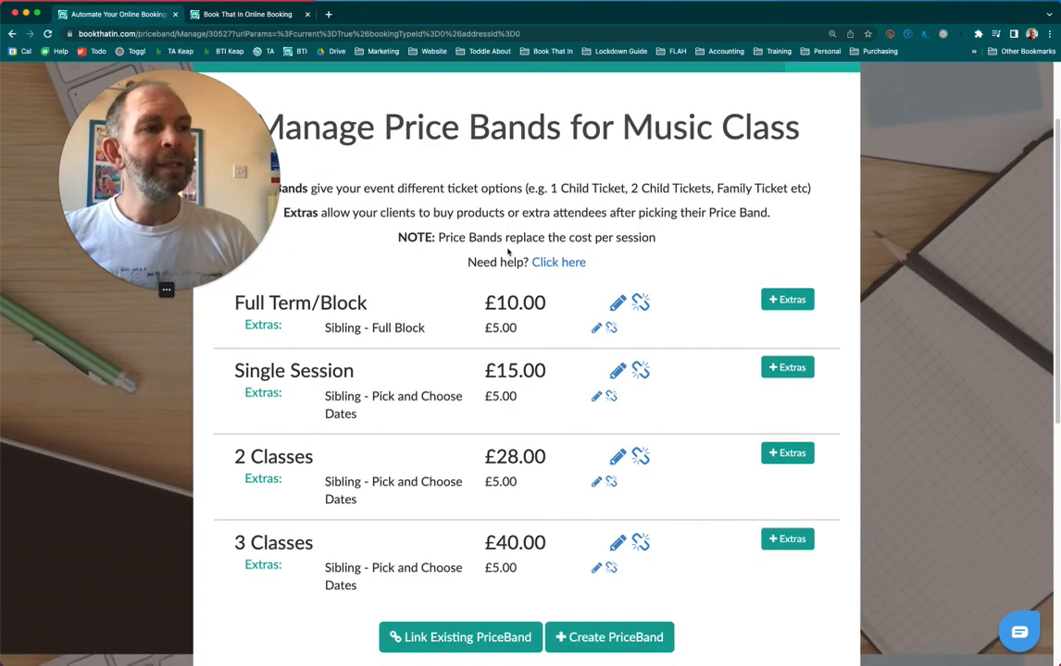
scroll(529, 396, "down", 1)
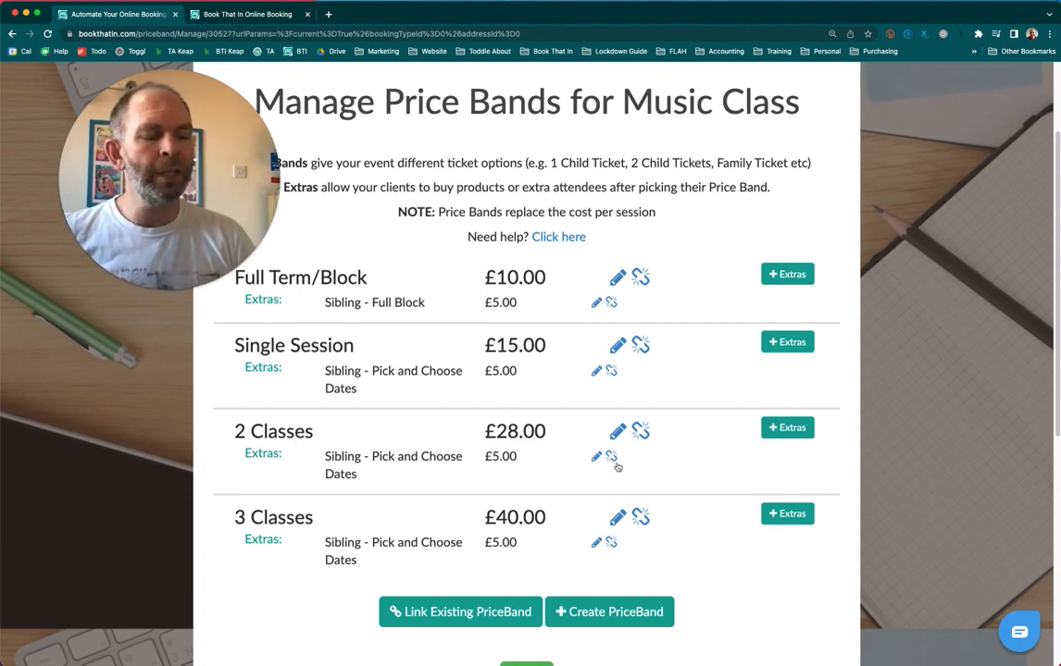
left_click_drag(323, 457, 360, 478)
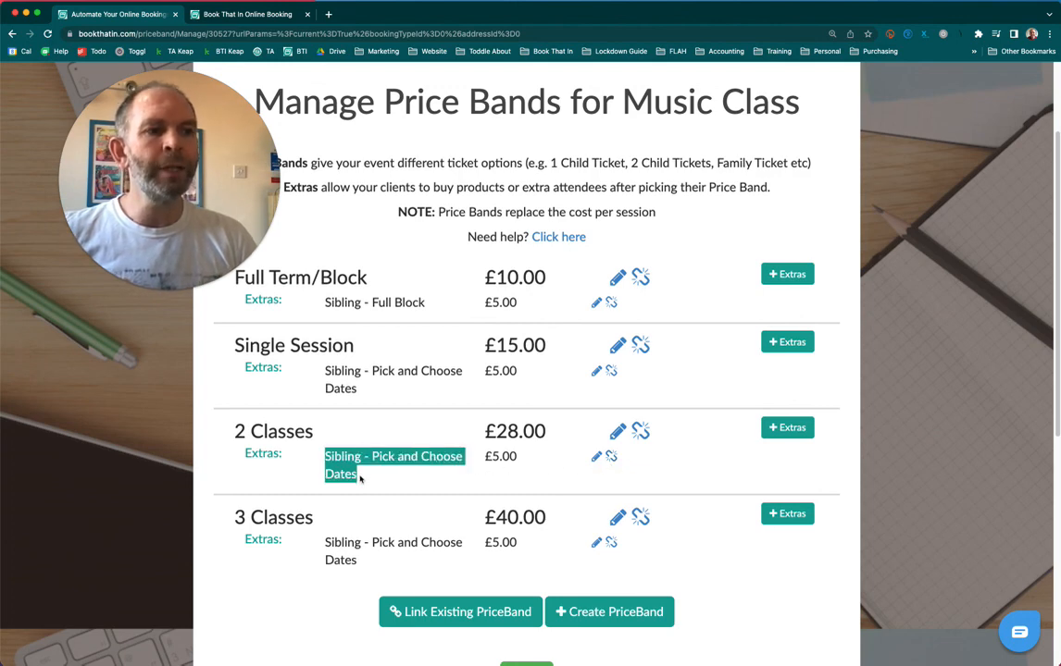
left_click_drag(486, 455, 515, 455)
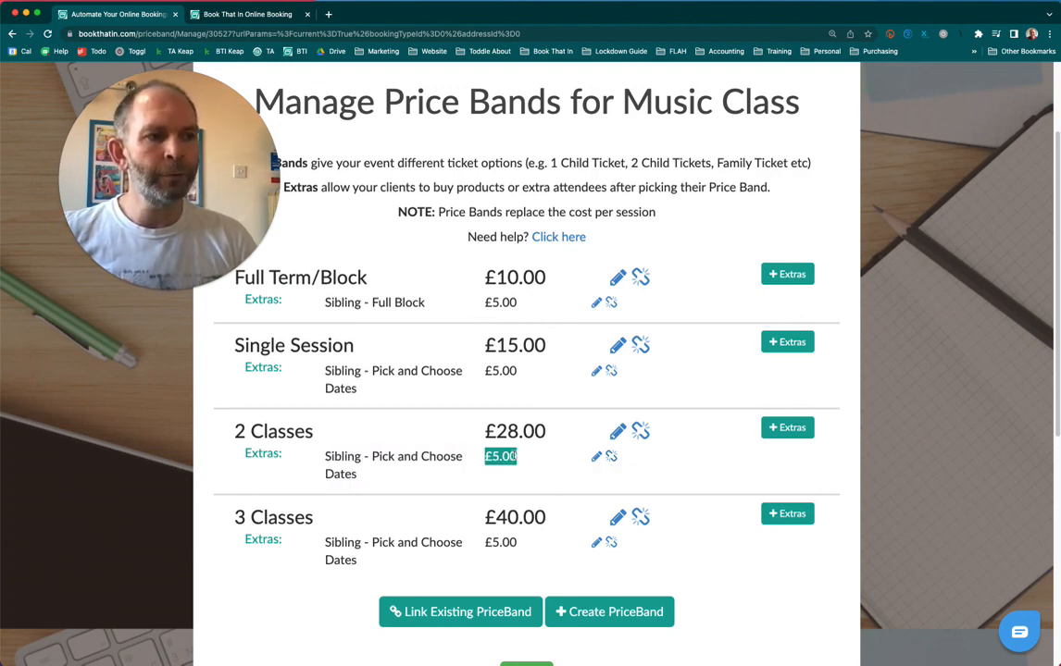
left_click(513, 454)
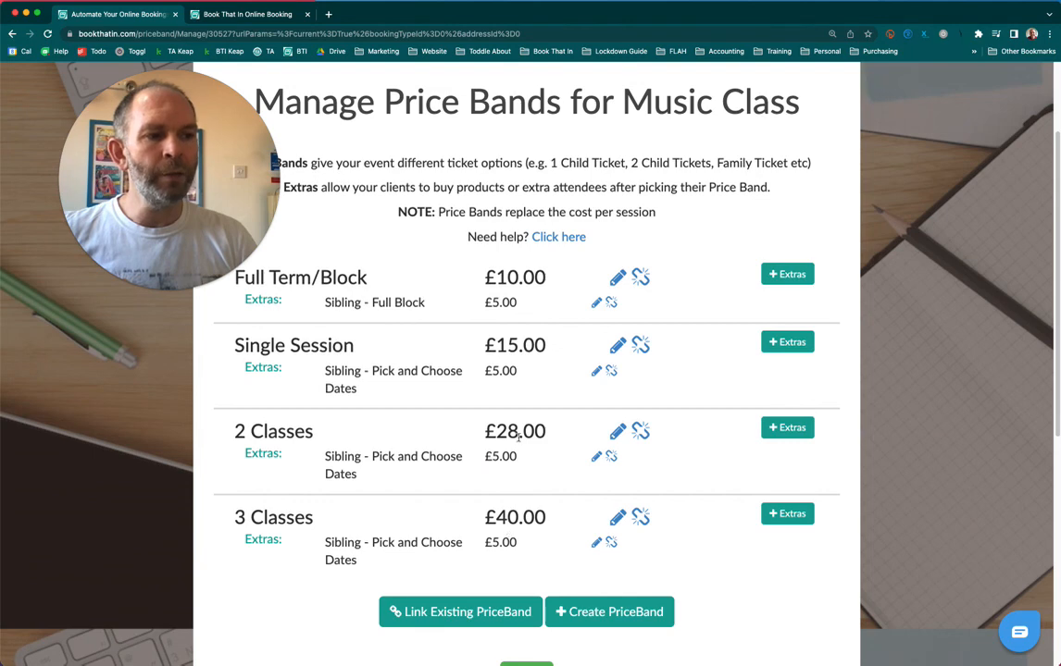